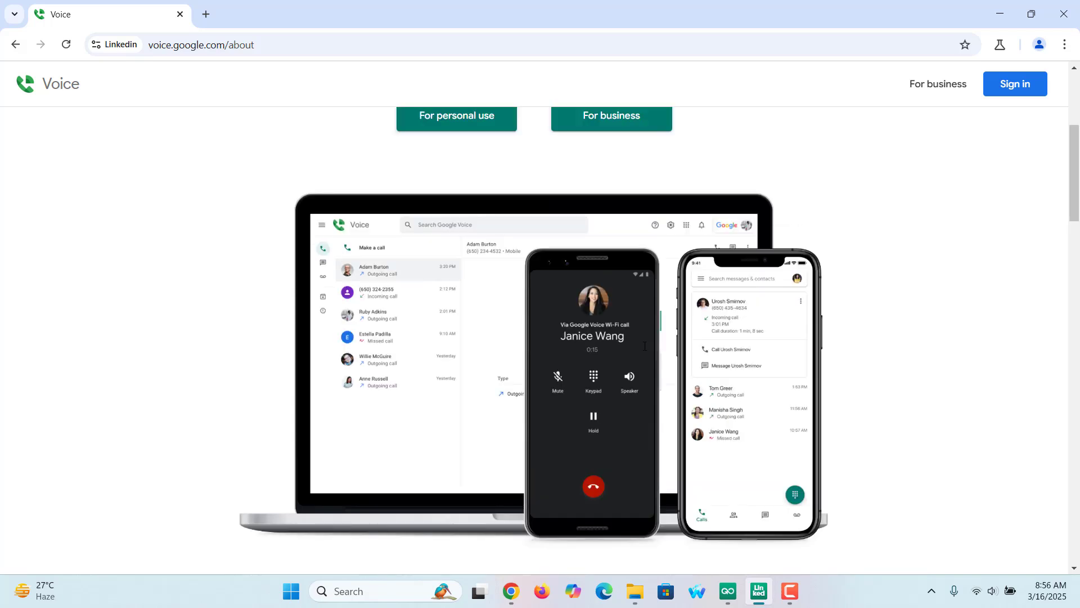
Step: Scroll the Google Voice about page back up to its heading and personal and business options
scroll(645, 346, "up", 4)
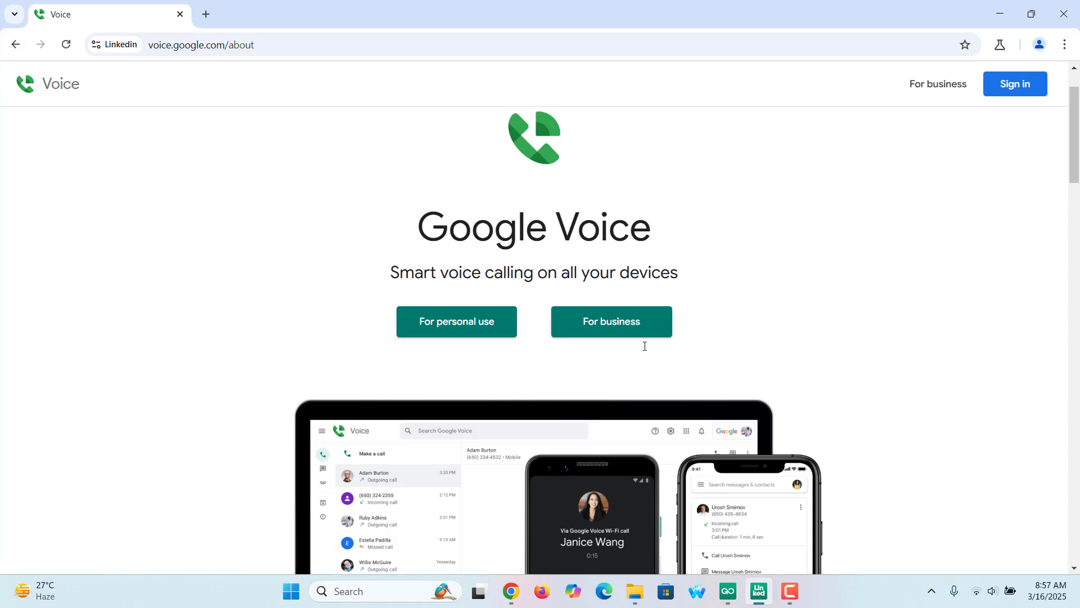
scroll(693, 325, "up", 1)
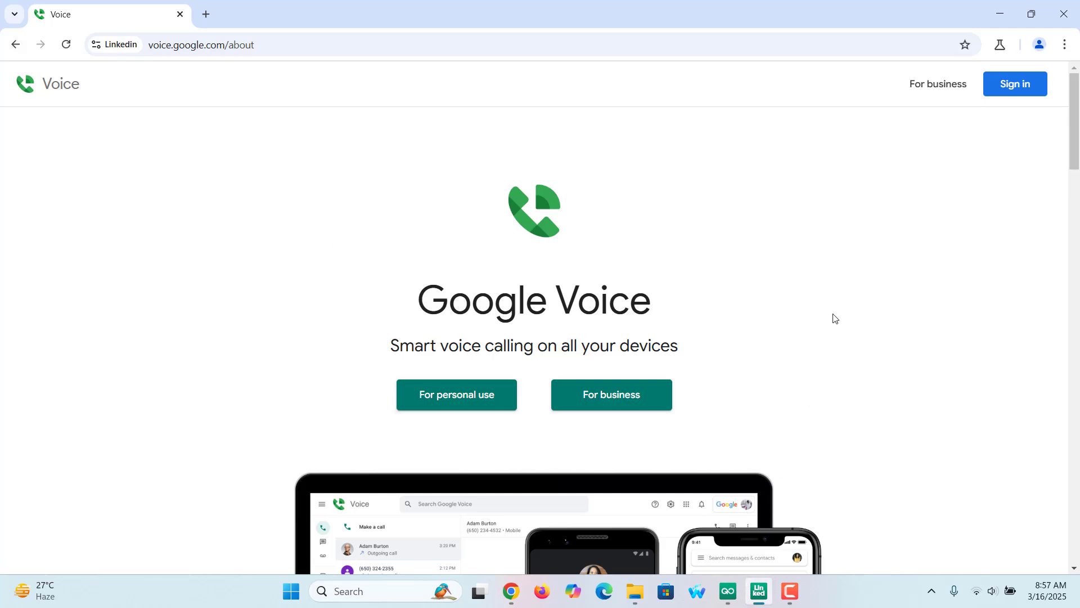
Step: Load whoer.net in a new tab and select the My IP text showing a US AT&T connection
left_click(206, 14)
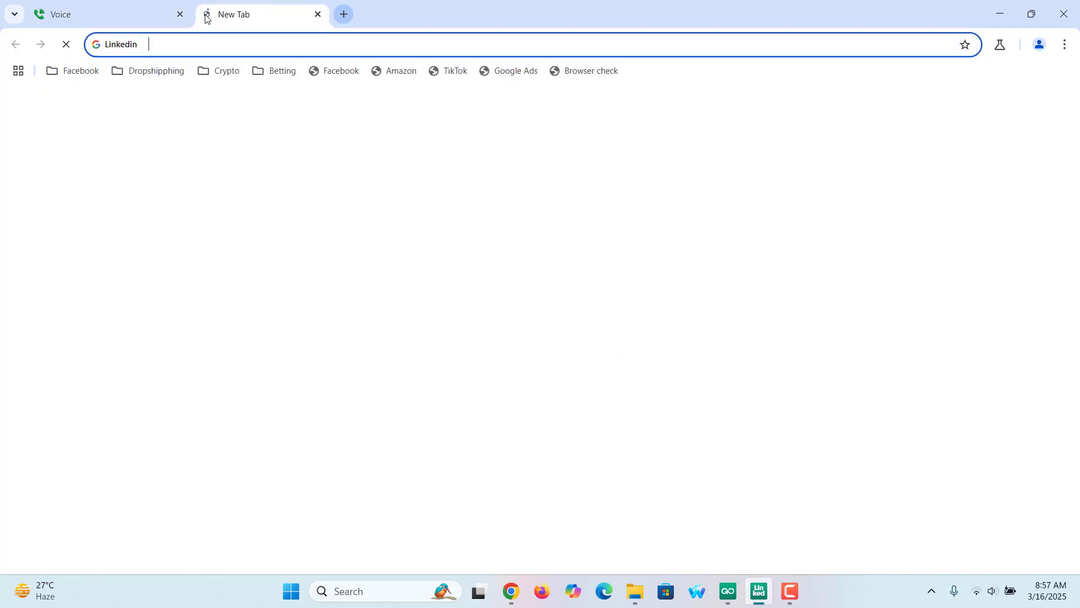
type("whoer")
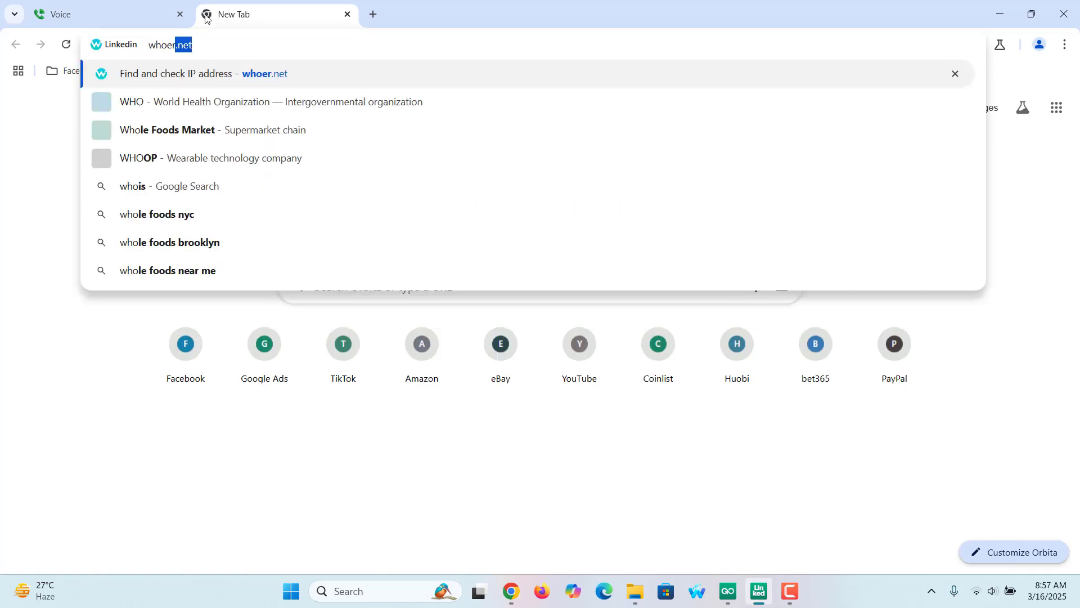
key("BackSpace")
type(".net")
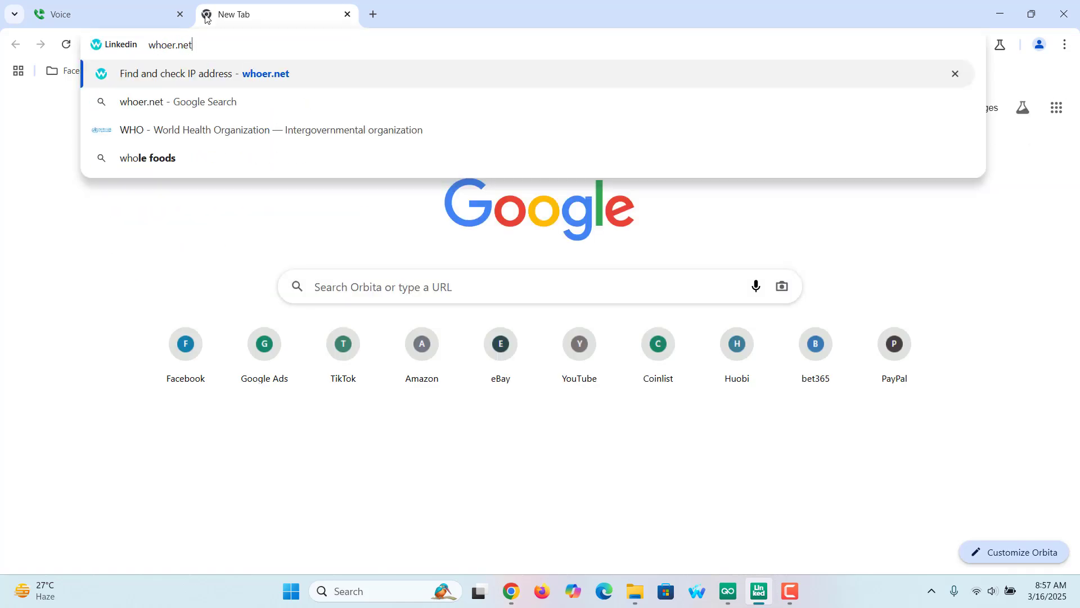
key("Return")
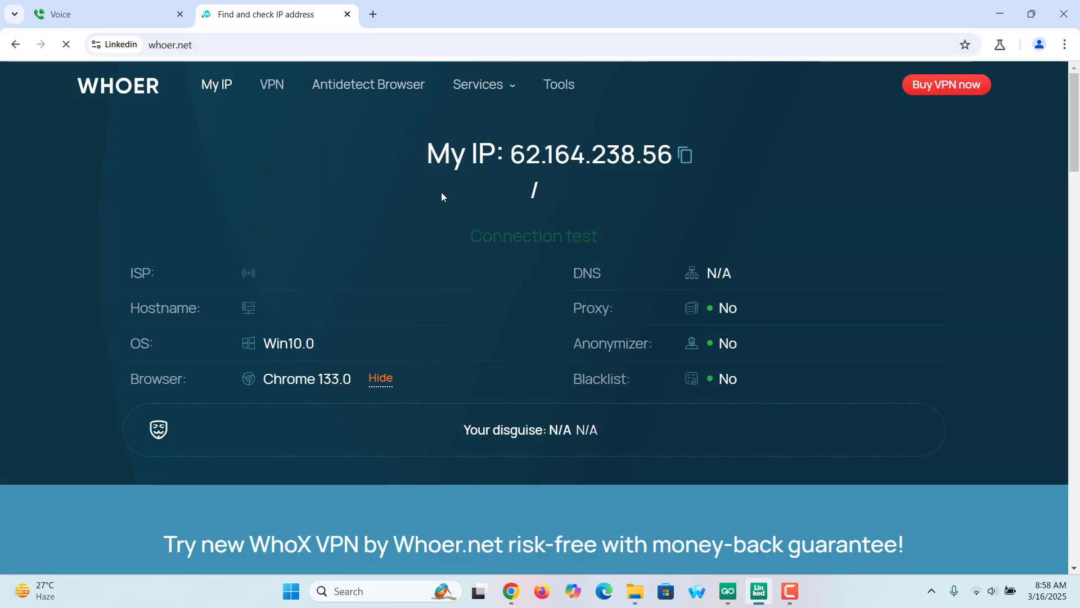
left_click_drag(426, 157, 673, 167)
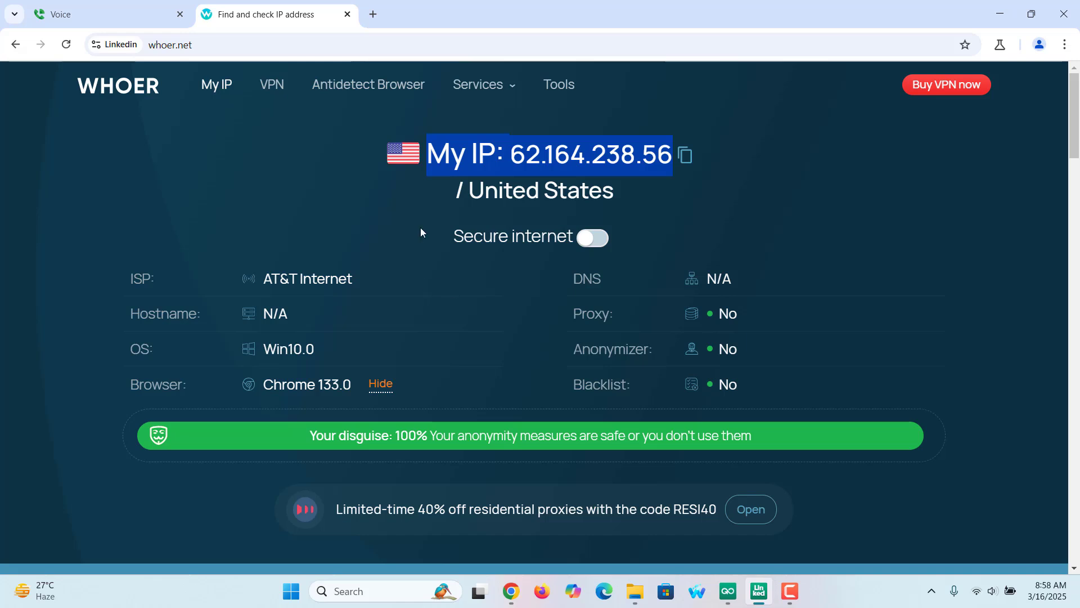
Step: Replace the Whoer tab with a gmail search, open Gmail's product page and show Create an account options
left_click(347, 14)
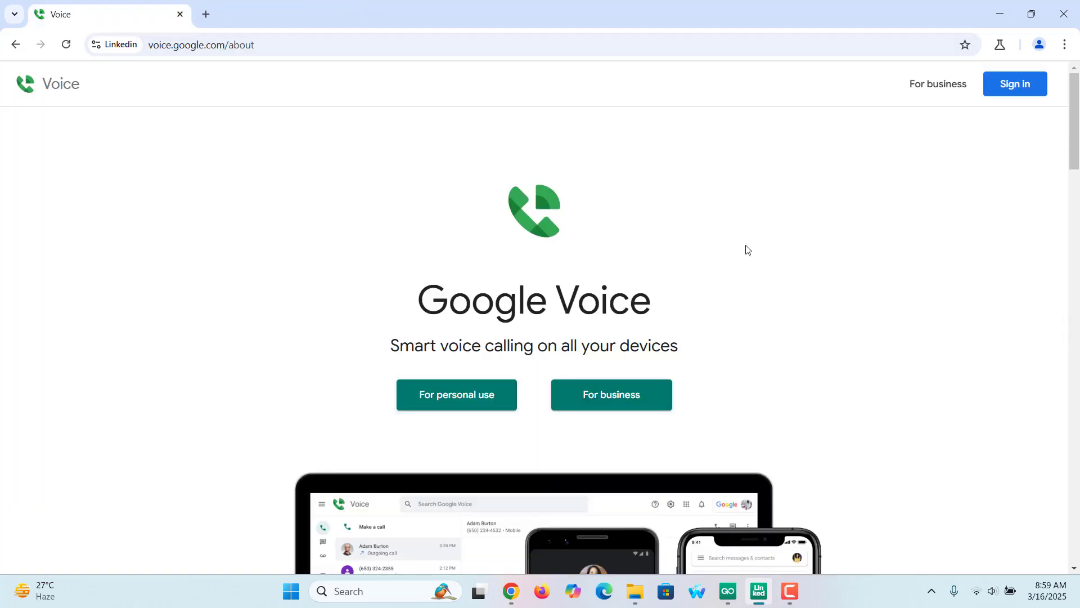
left_click(206, 15)
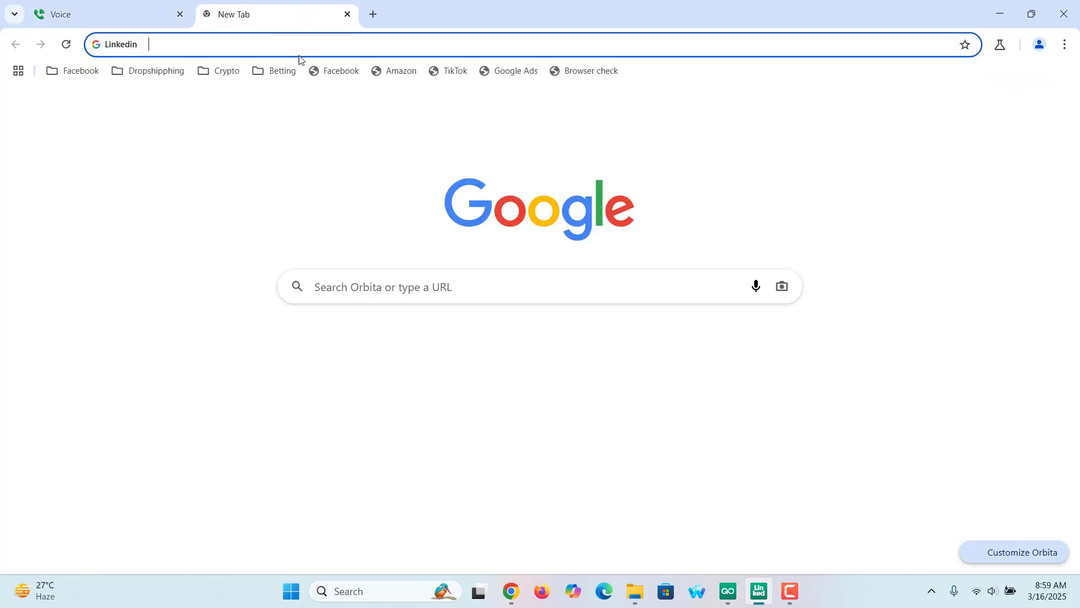
type("gma")
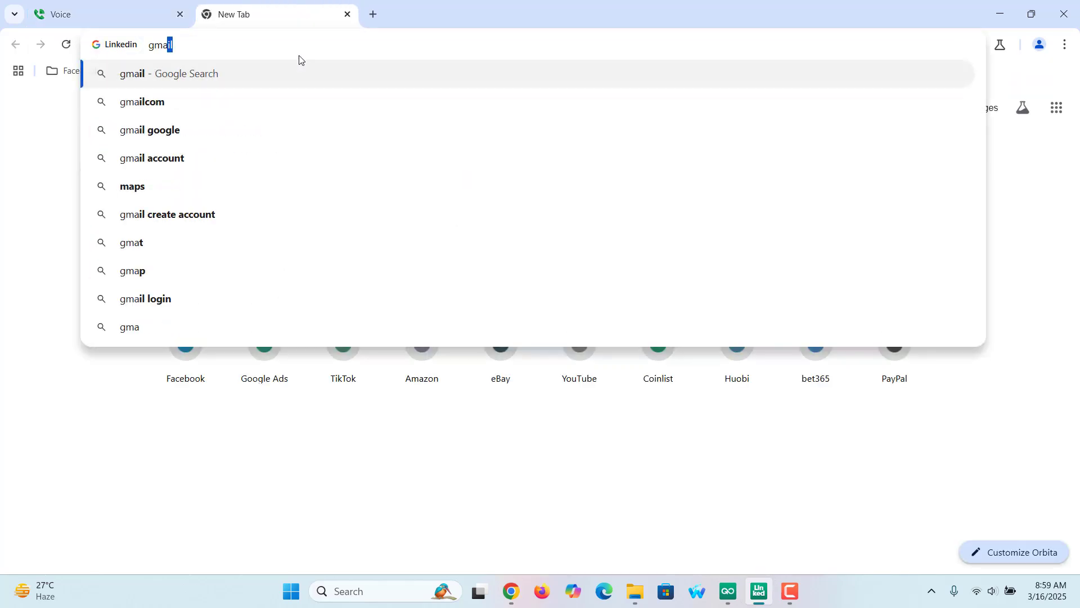
key("Return")
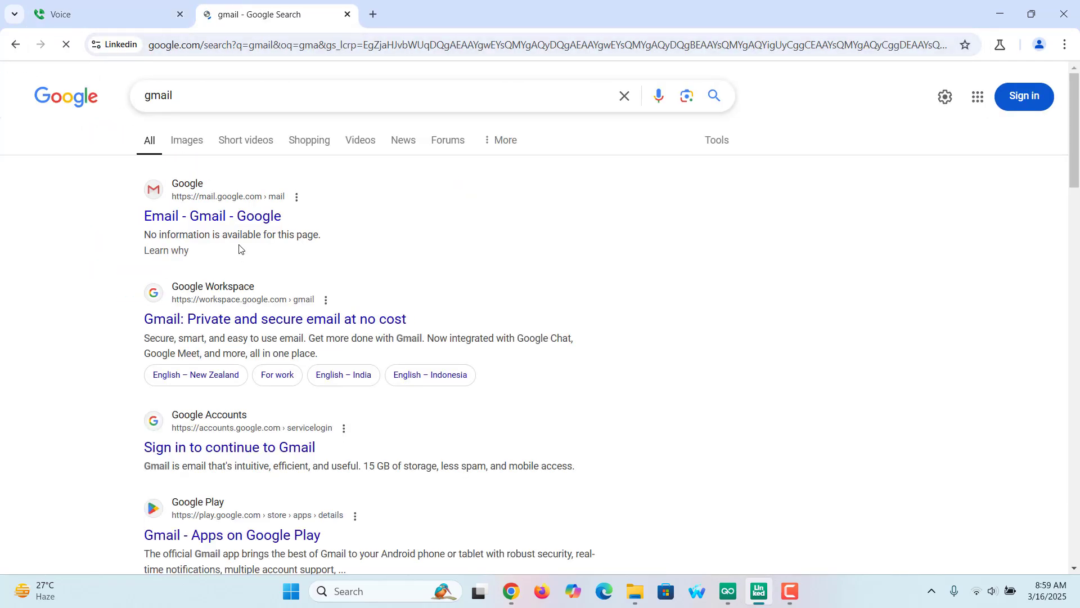
left_click(225, 225)
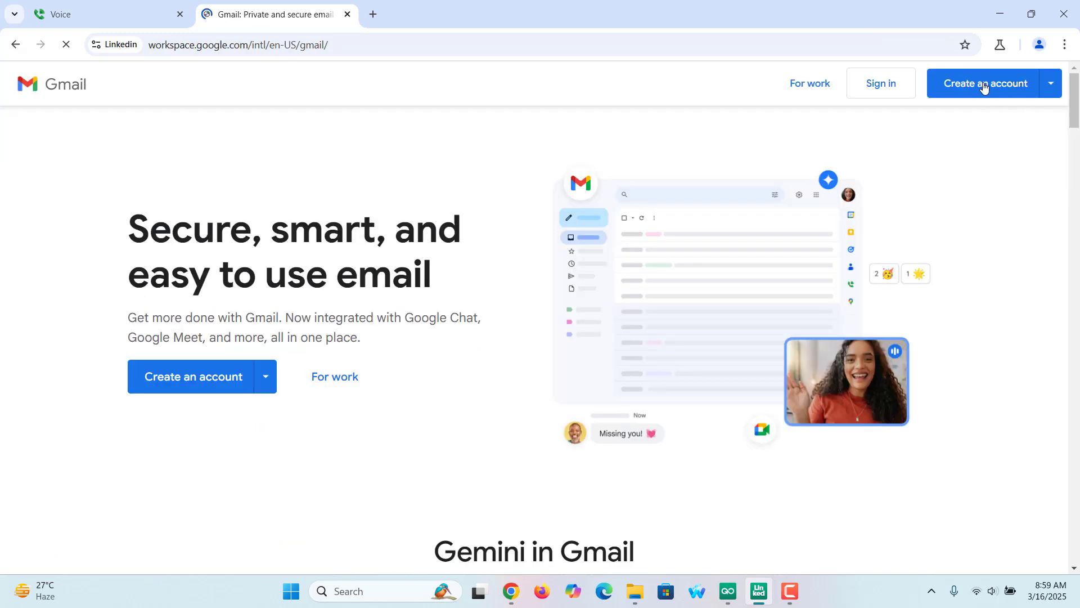
left_click(987, 87)
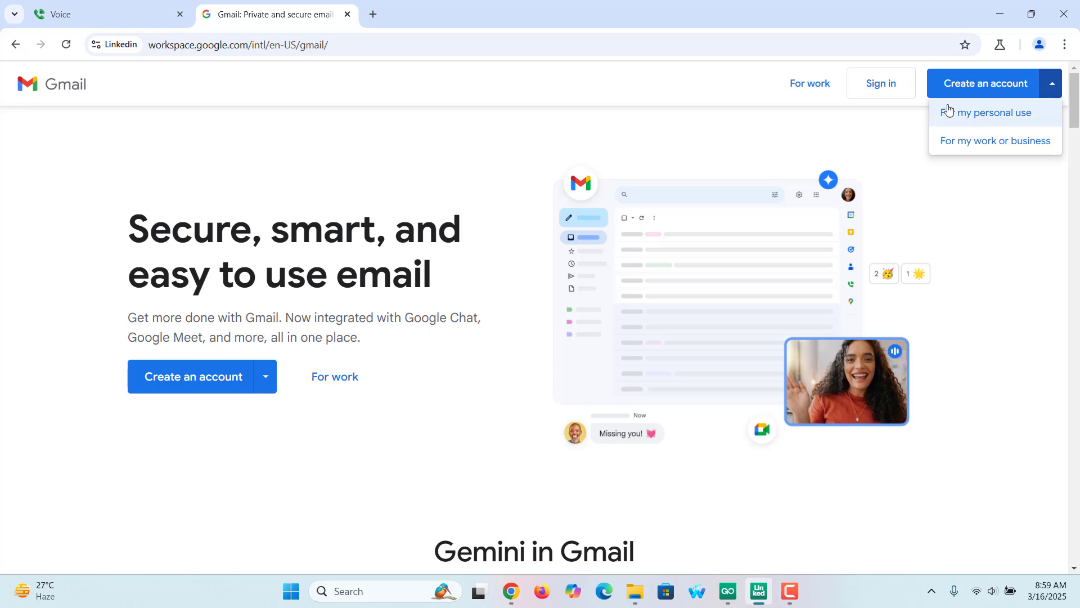
Step: Start a personal Google account and enter the user's first and last name
left_click(976, 114)
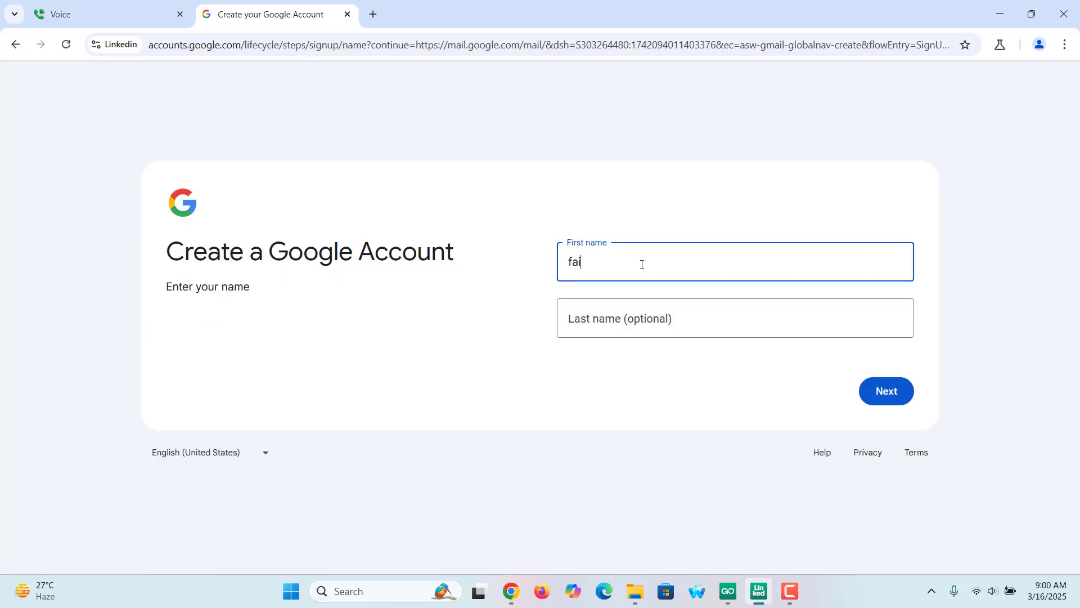
left_click(652, 318)
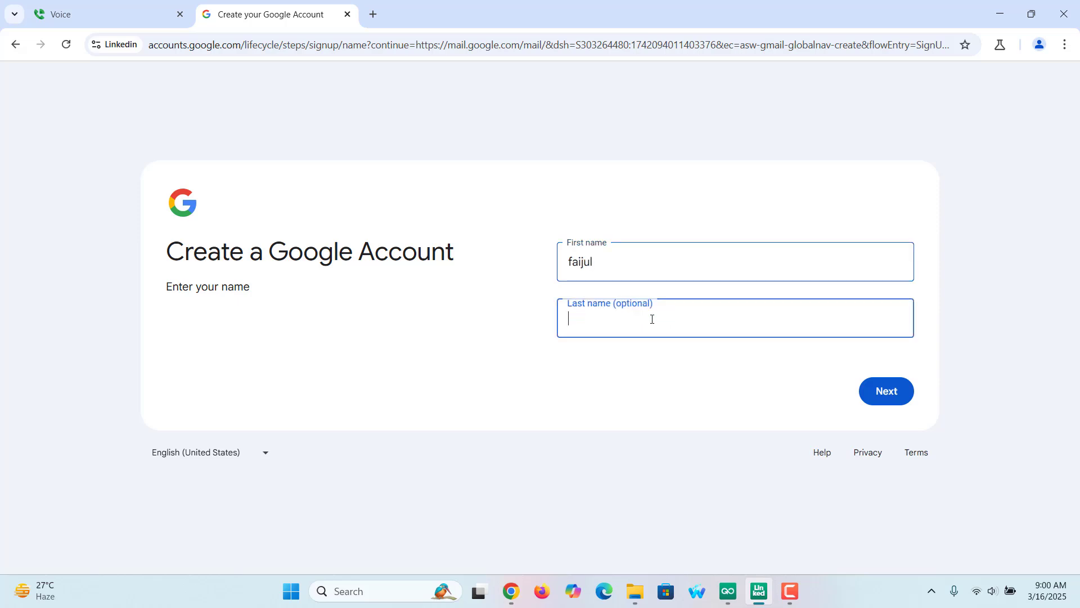
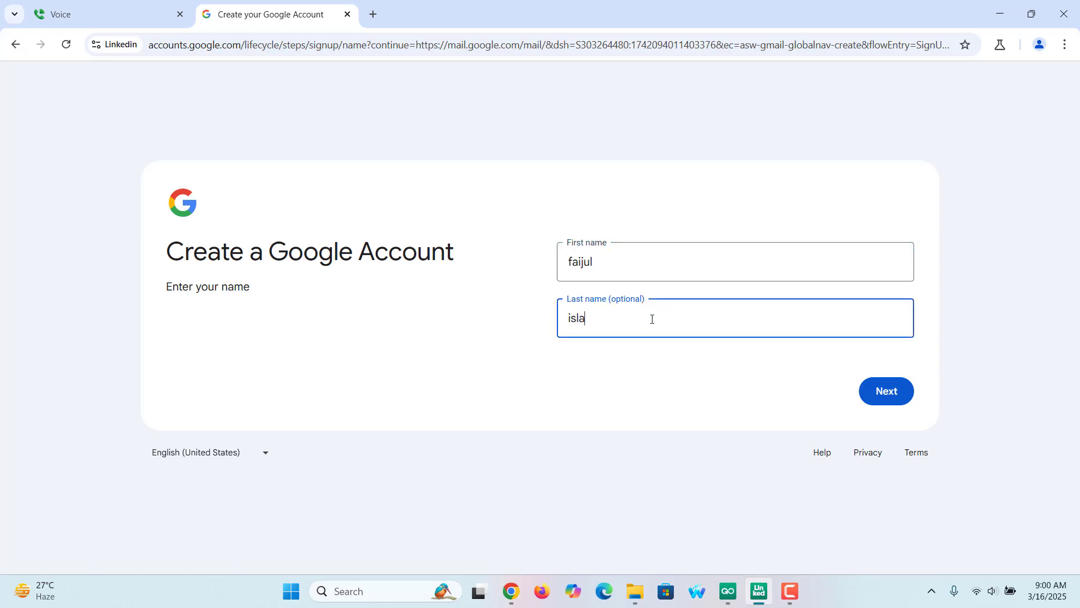
left_click(887, 396)
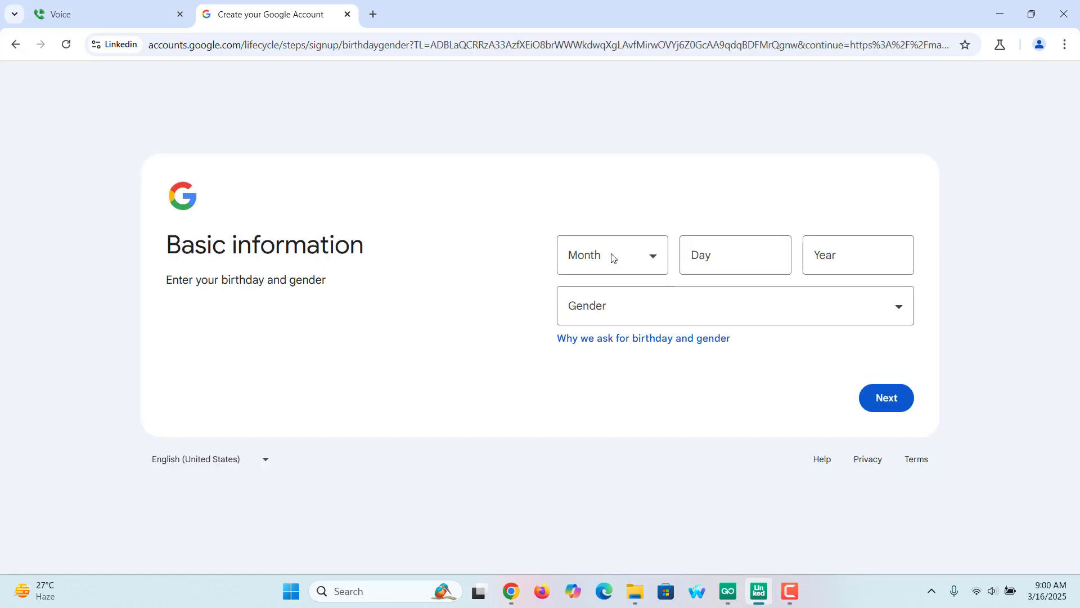
Step: Enter the user's birthday and set gender to Male
left_click(612, 256)
left_click(610, 323)
key("Tab")
type("6")
key("Tab")
type("1990")
left_click(600, 310)
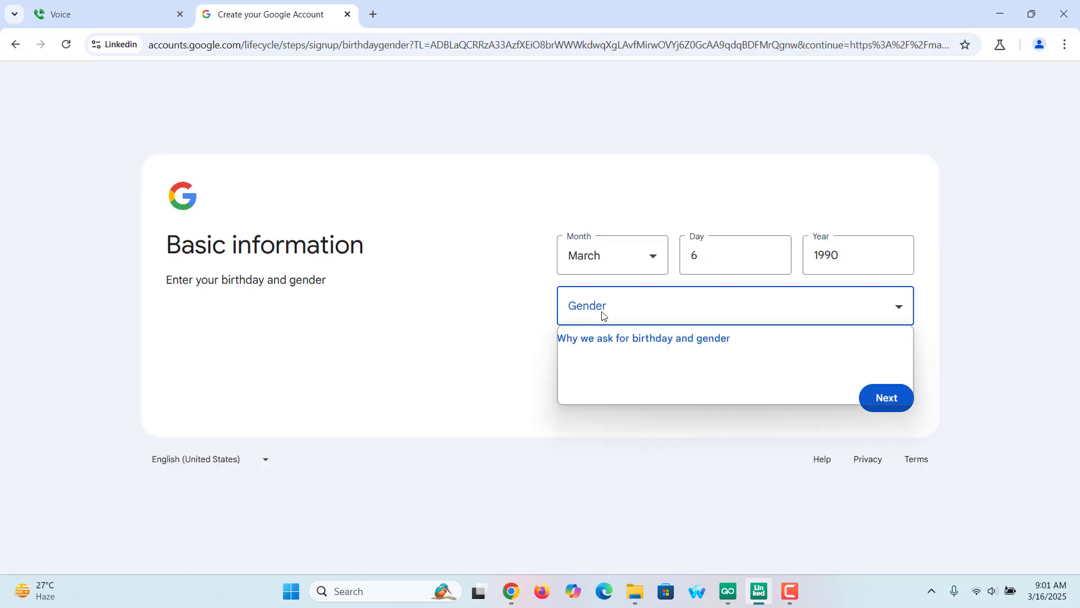
left_click(596, 353)
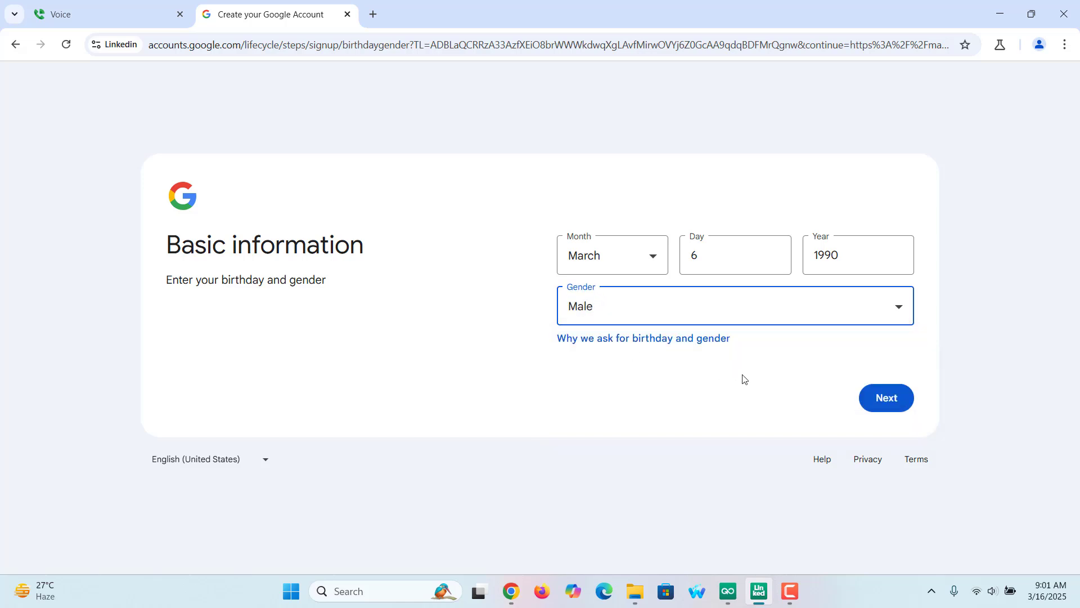
left_click(872, 400)
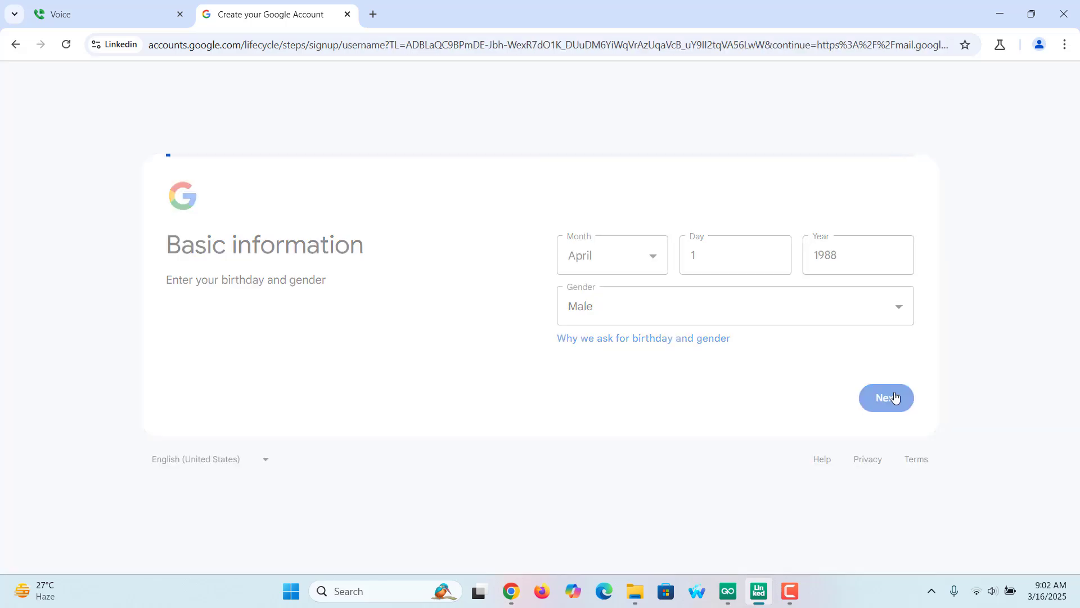
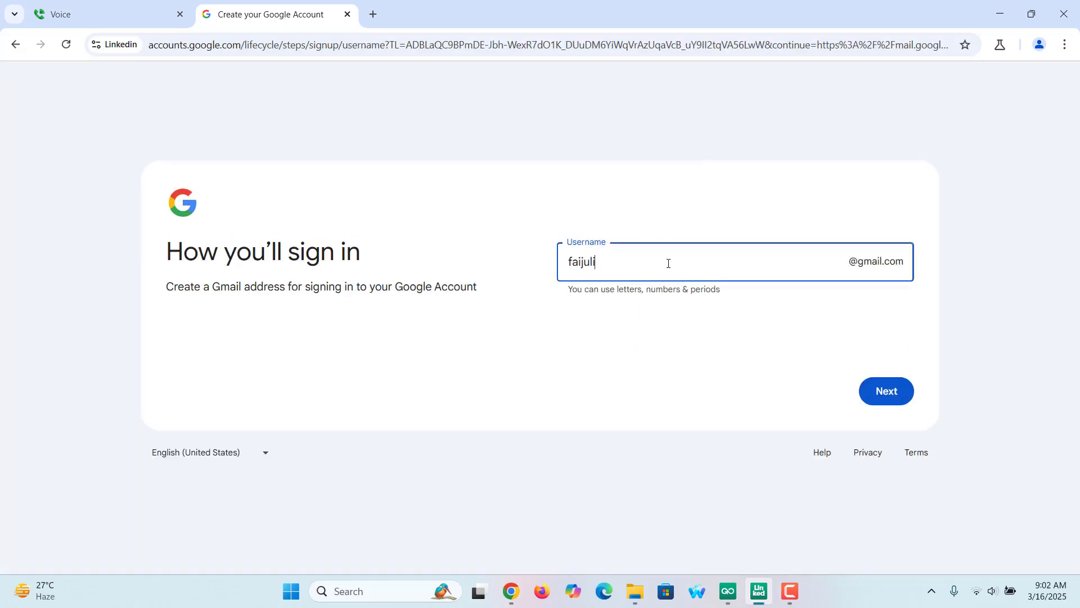
Step: Try the preferred username, then take the suggested available username when it's taken
key("Return")
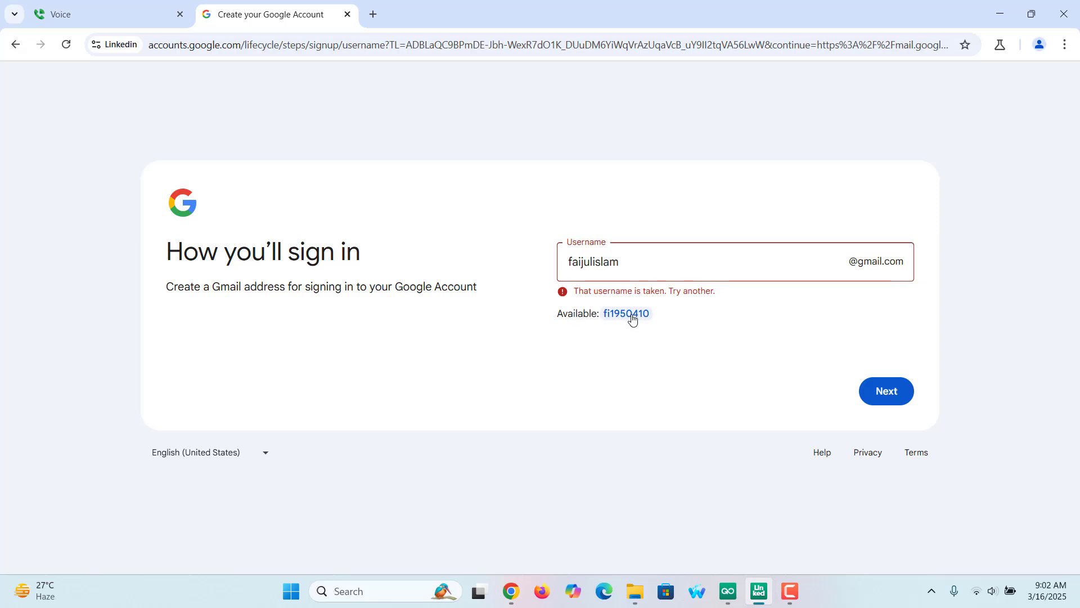
left_click(633, 319)
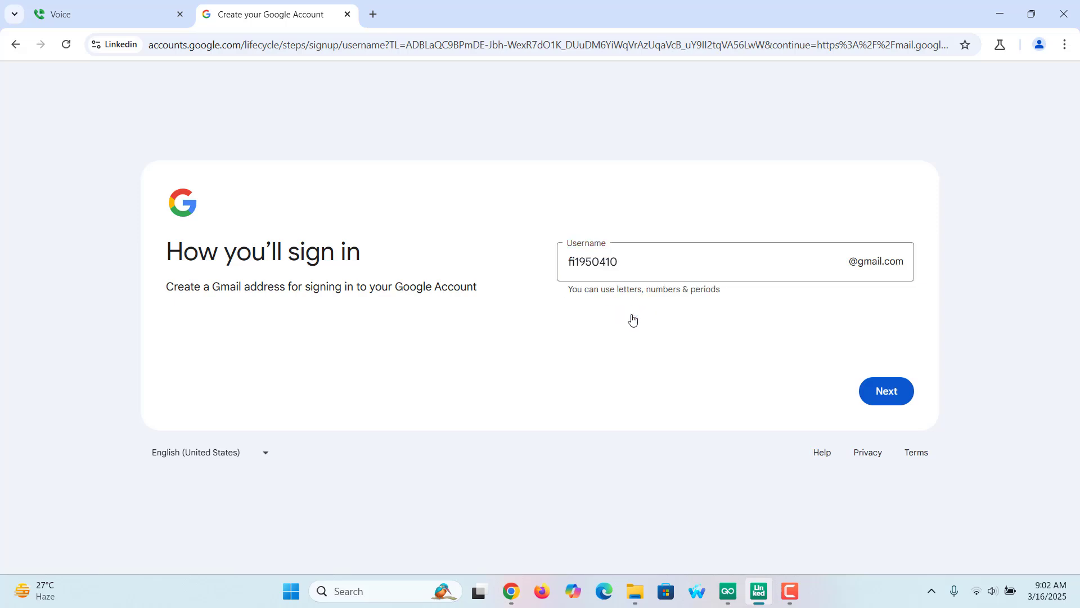
Step: Submit the account password to reach phone verification, then bring up SMSPool's Quick Order page
left_click(875, 394)
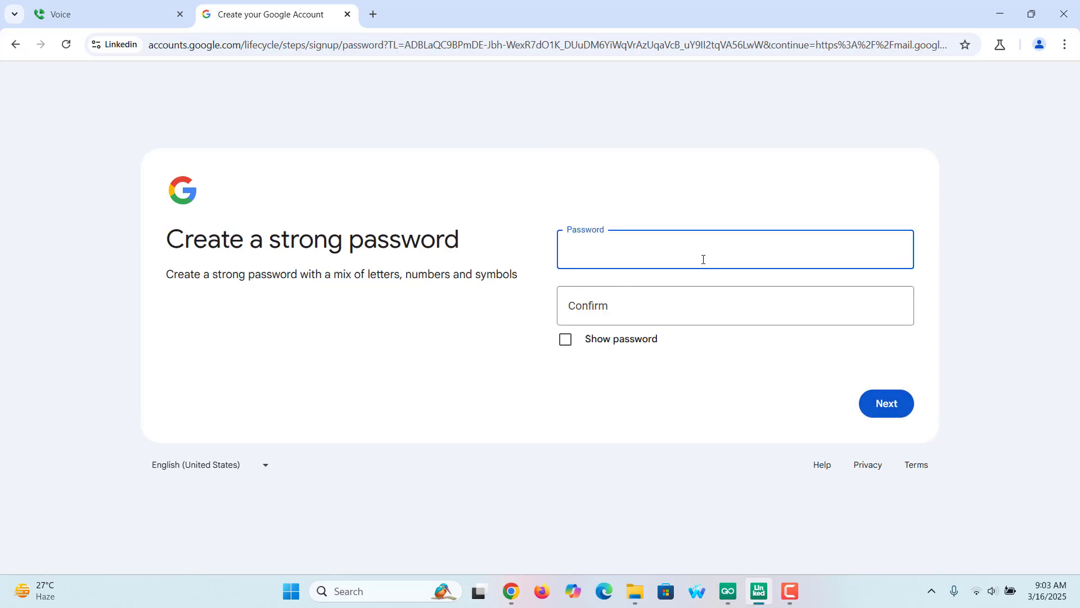
left_click(886, 403)
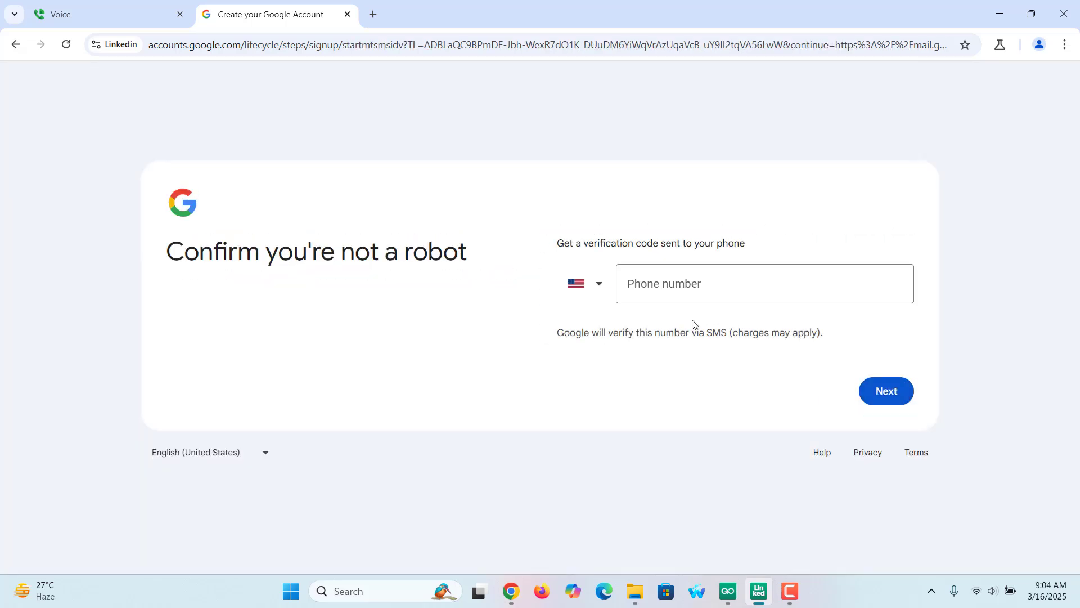
left_click(737, 284)
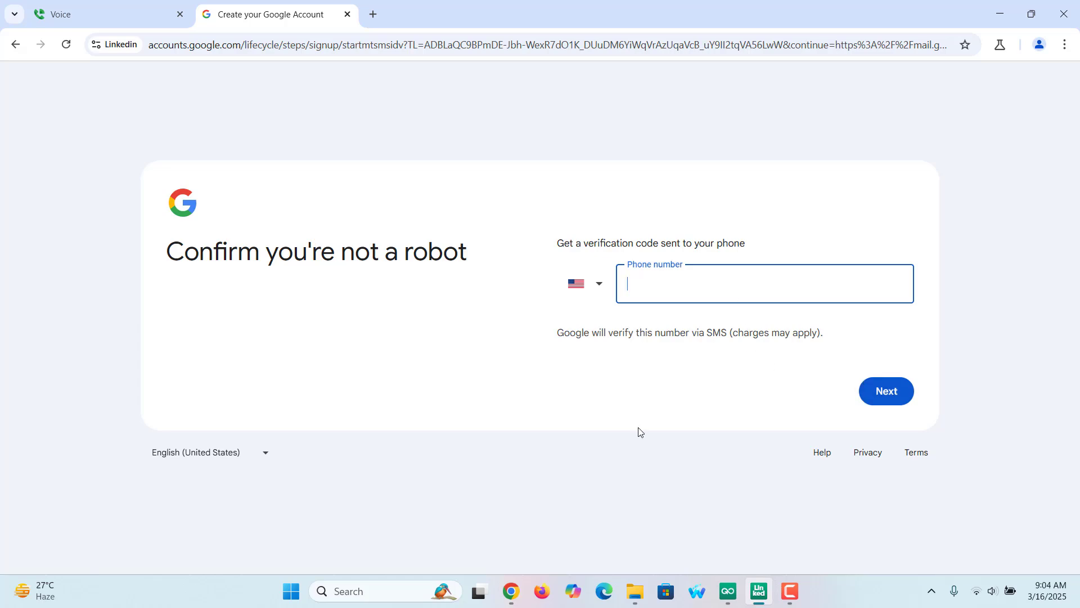
left_click(510, 591)
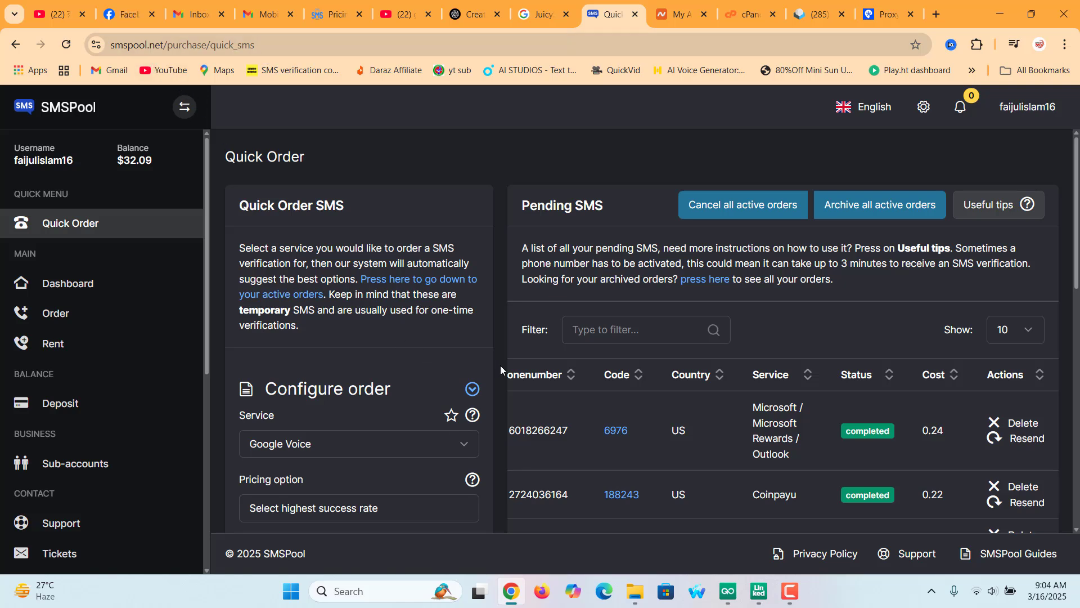
Step: Purchase a US number for the Google/Gmail service in SMSPool and select the new number
scroll(584, 396, "left", 3)
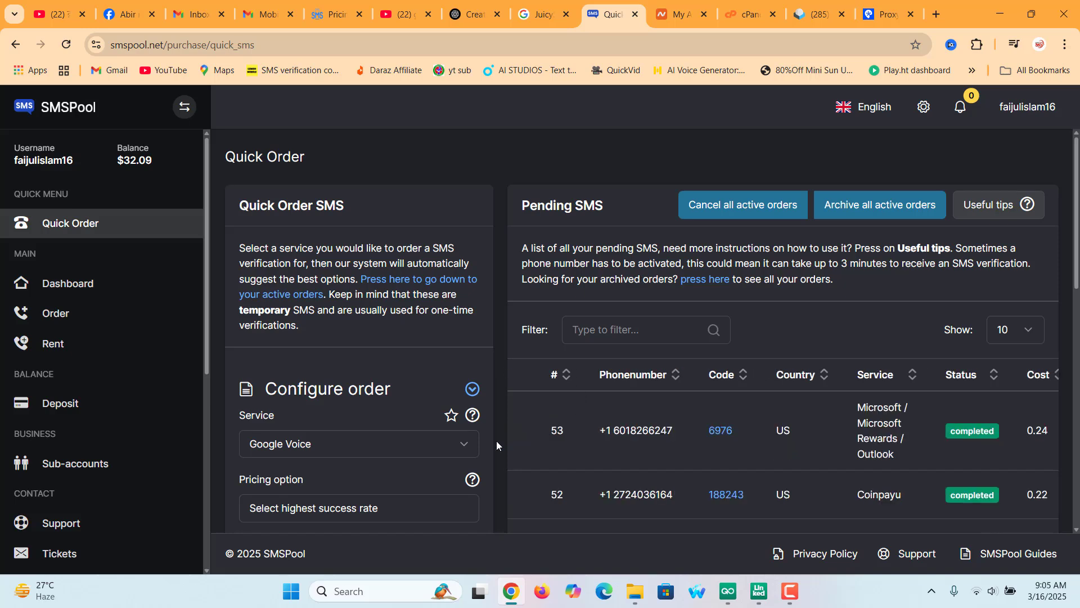
scroll(497, 445, "down", 2)
left_click(360, 335)
type("gm")
key("Return")
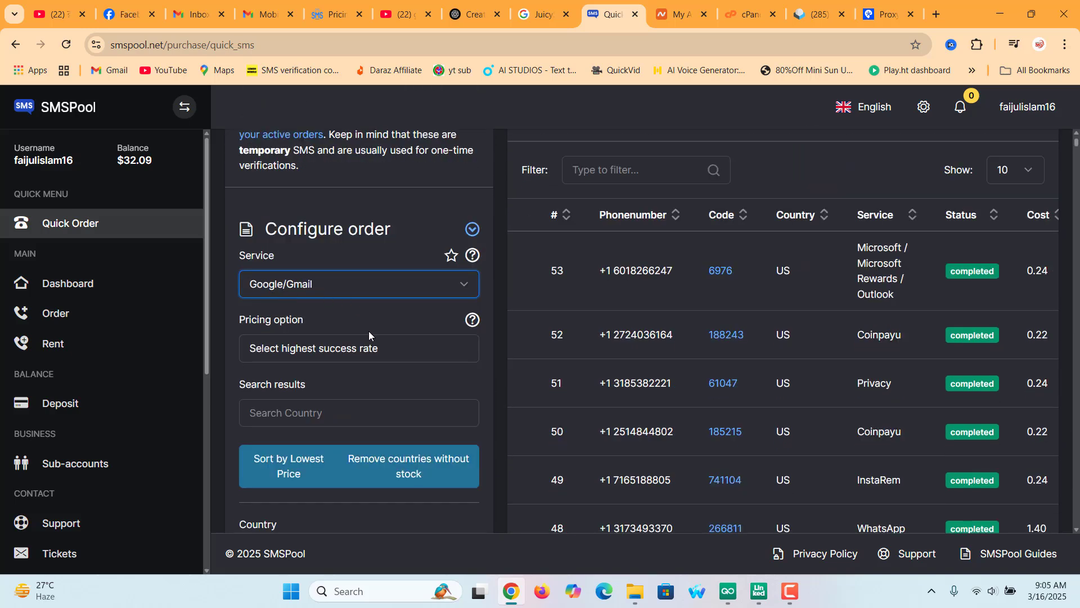
scroll(366, 367, "down", 1)
scroll(366, 367, "down", 5)
left_click_drag(242, 378, 299, 379)
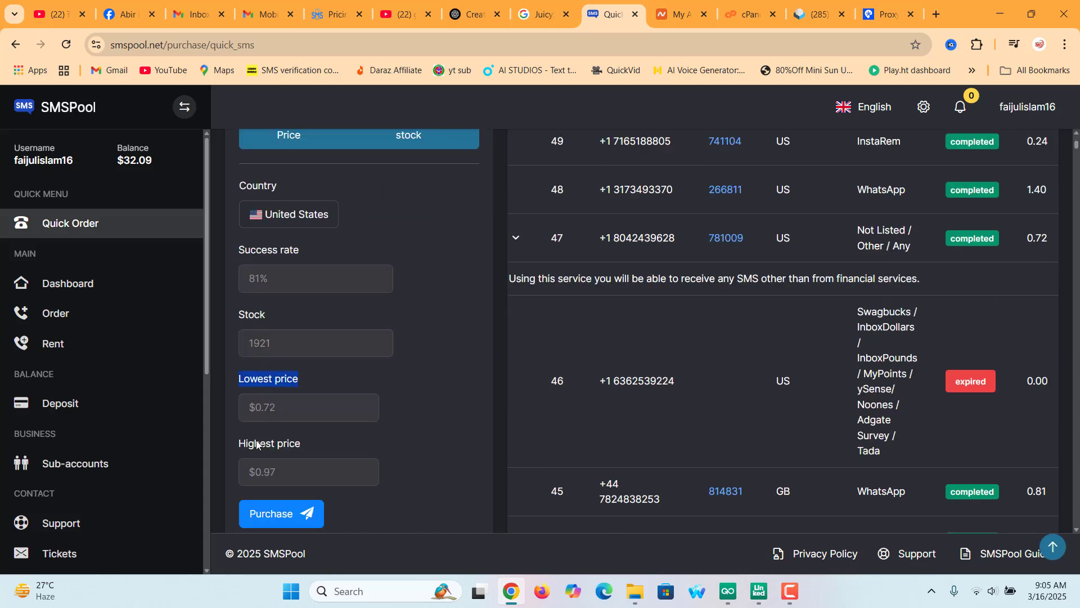
left_click_drag(238, 447, 340, 459)
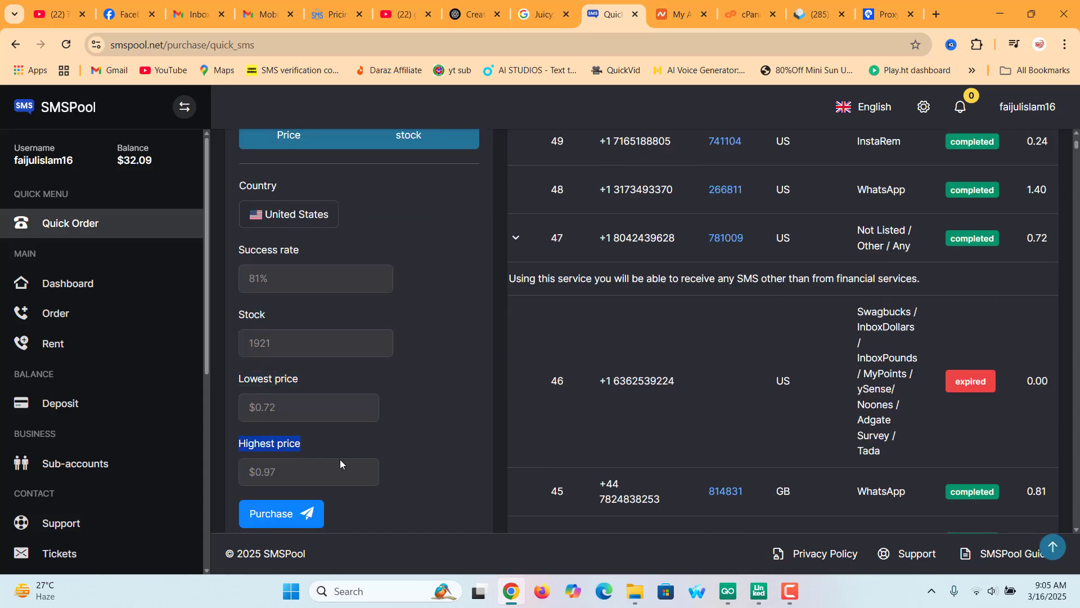
left_click(284, 521)
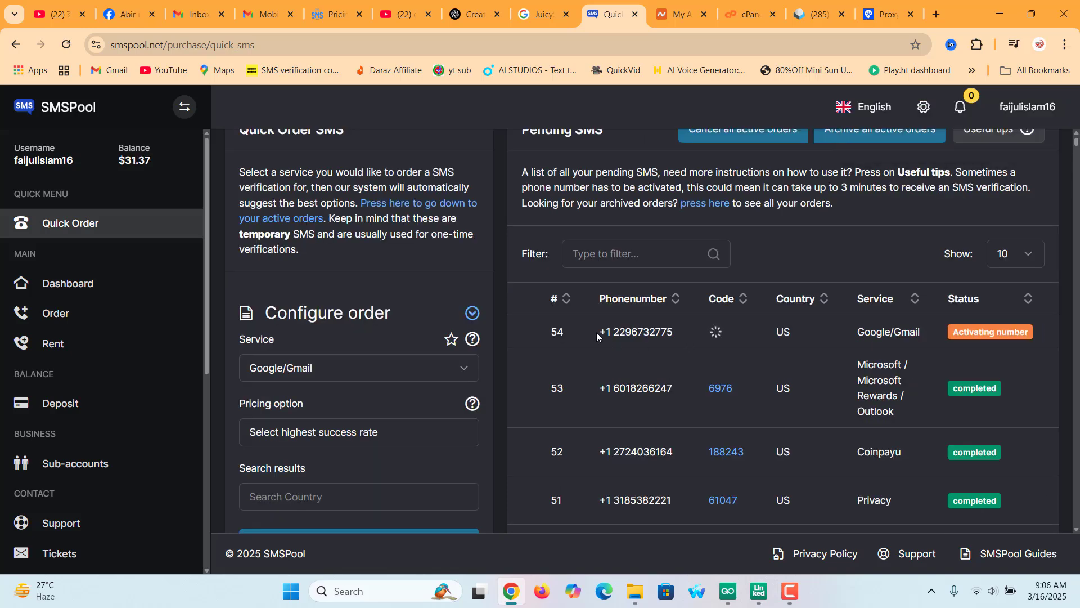
left_click_drag(596, 332, 675, 337)
Step: Verify the Google signup phone step with the SMSPool number and its received code
key("ctrl+c")
key("alt+Tab")
key("ctrl+v")
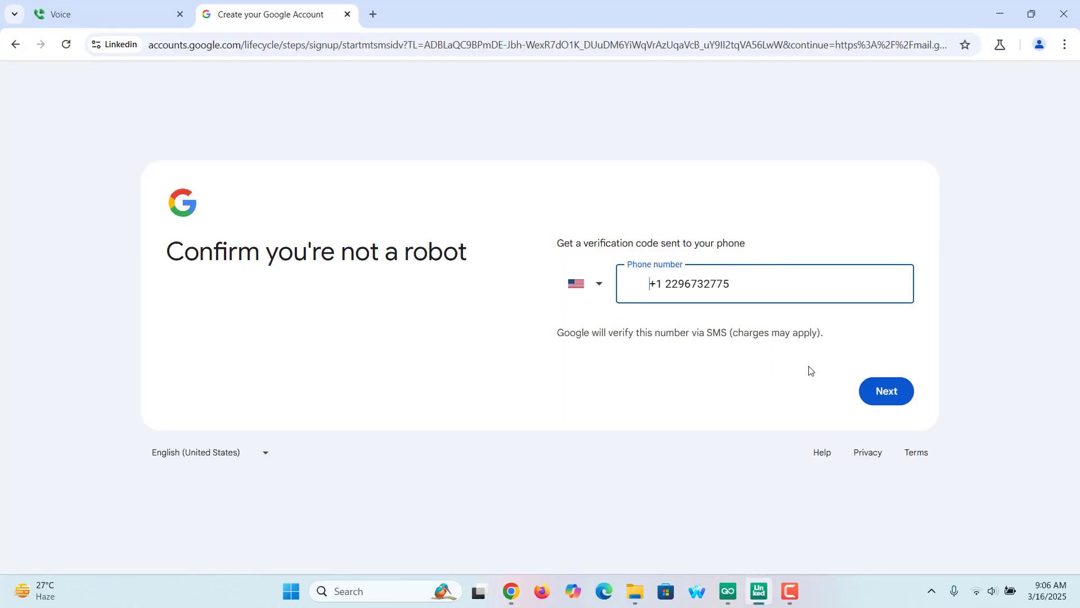
left_click(877, 397)
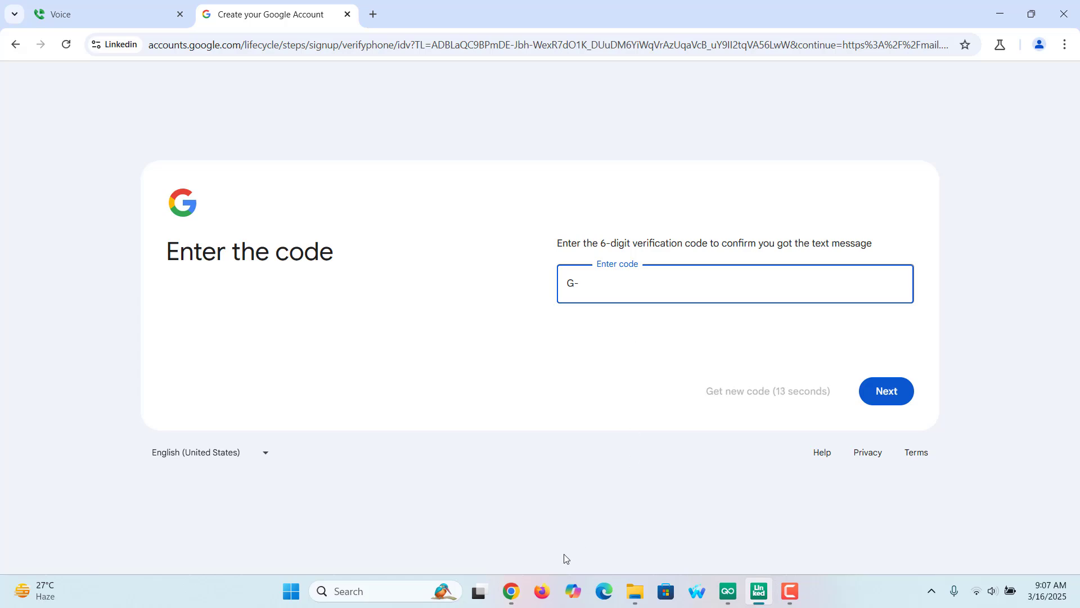
key("alt+Tab")
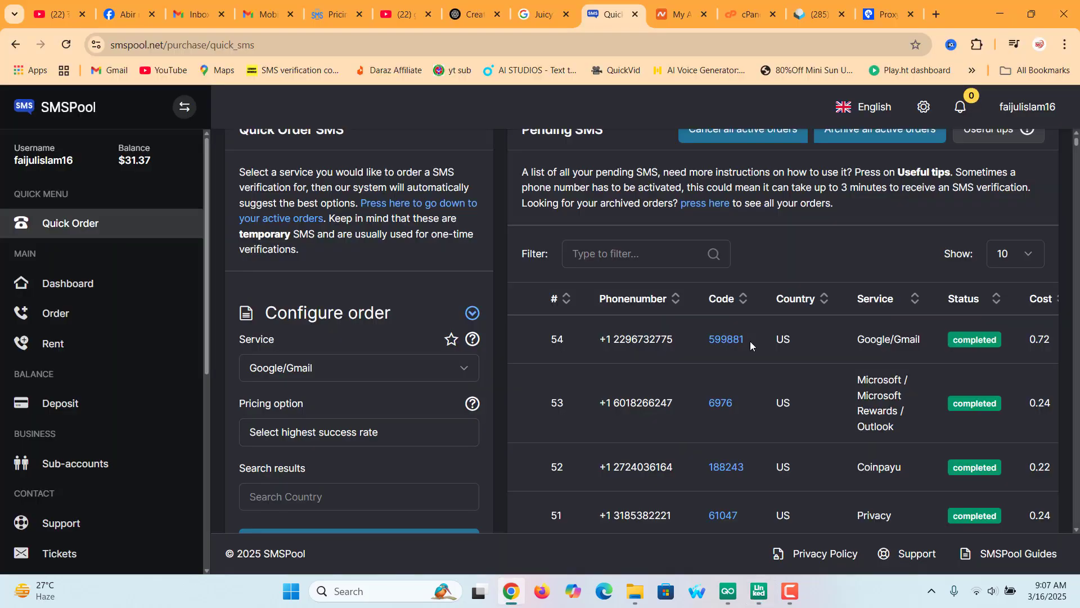
left_click(758, 590)
key("ctrl+v")
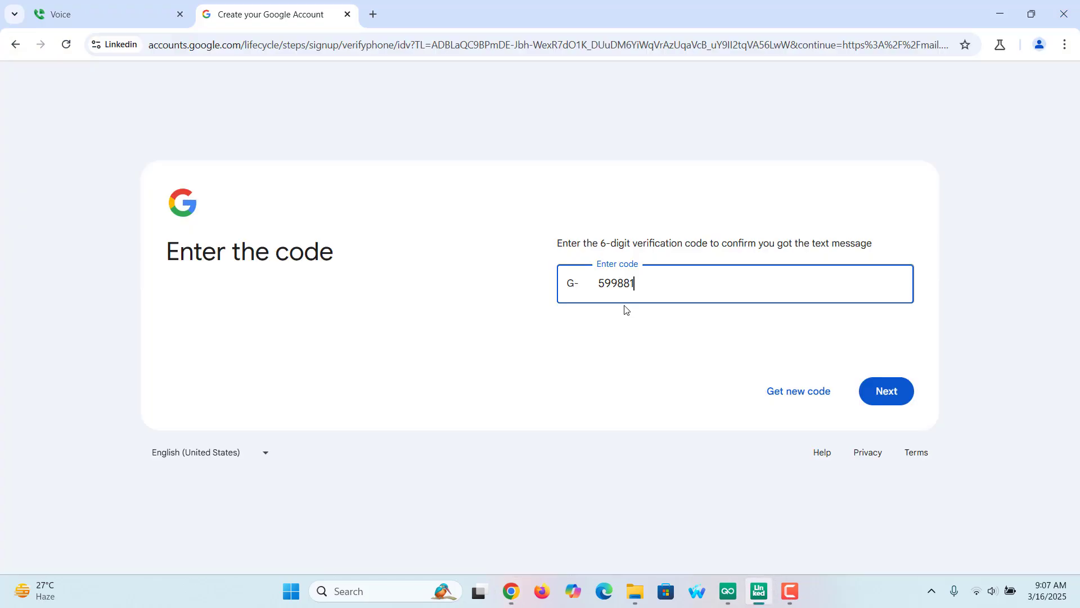
left_click(895, 401)
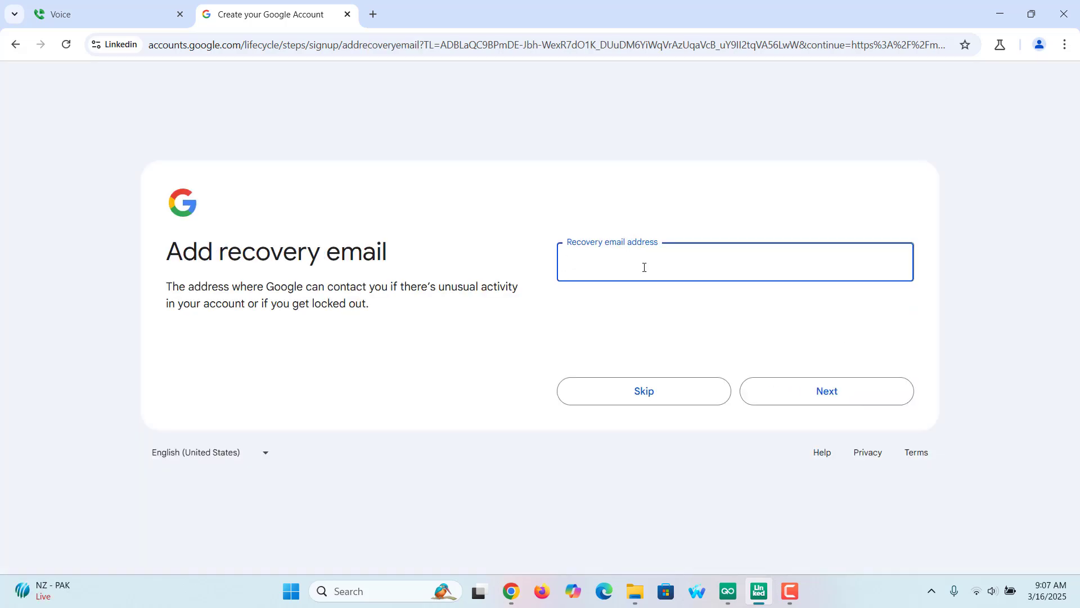
Step: Add a recovery email, agree to the terms, and dismiss the Chat and Meet tip in Gmail
key("ctrl+v")
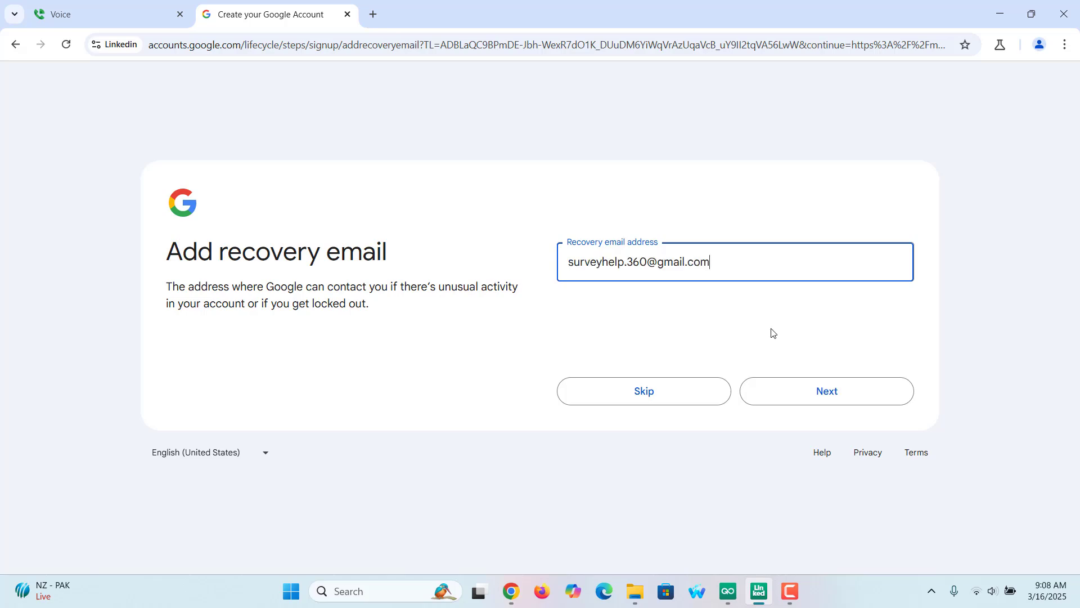
left_click(823, 391)
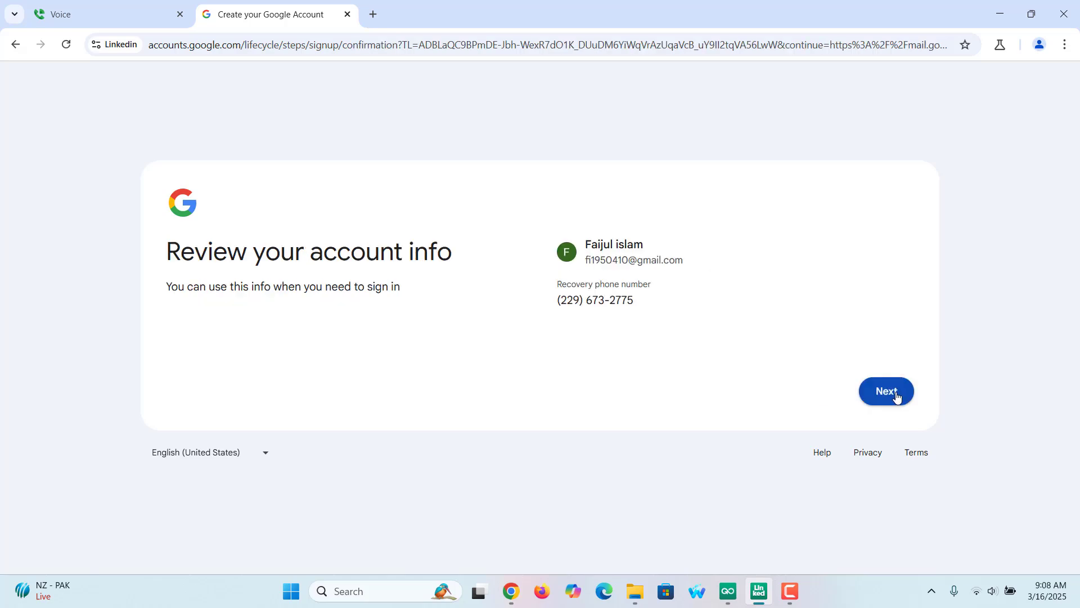
left_click(897, 398)
scroll(874, 457, "down", 10)
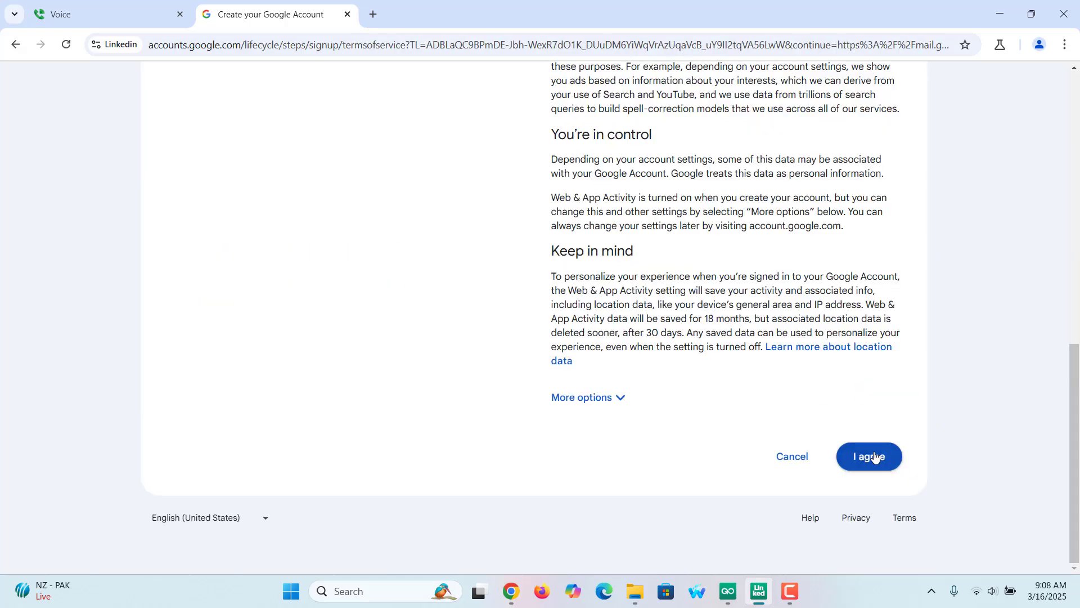
left_click(875, 457)
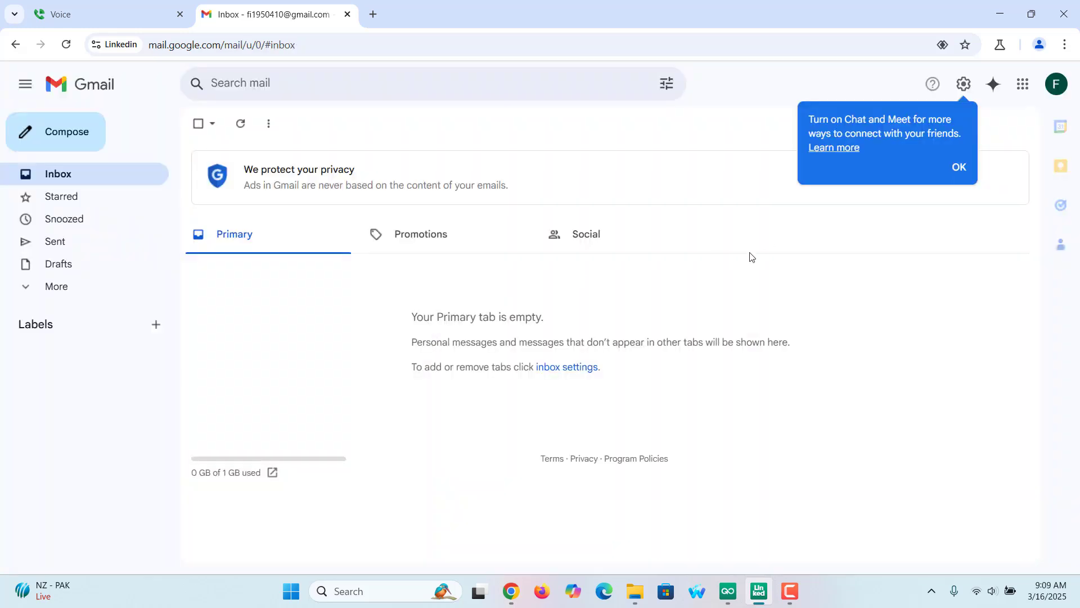
left_click(960, 169)
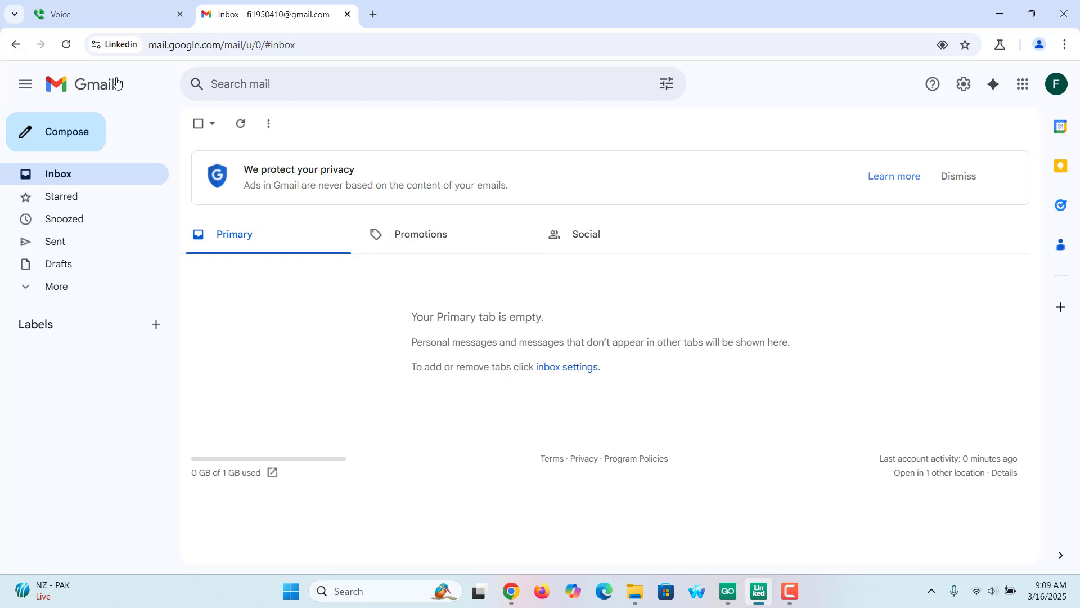
Step: Start Google Voice signup for personal web use and accept its terms
left_click(95, 14)
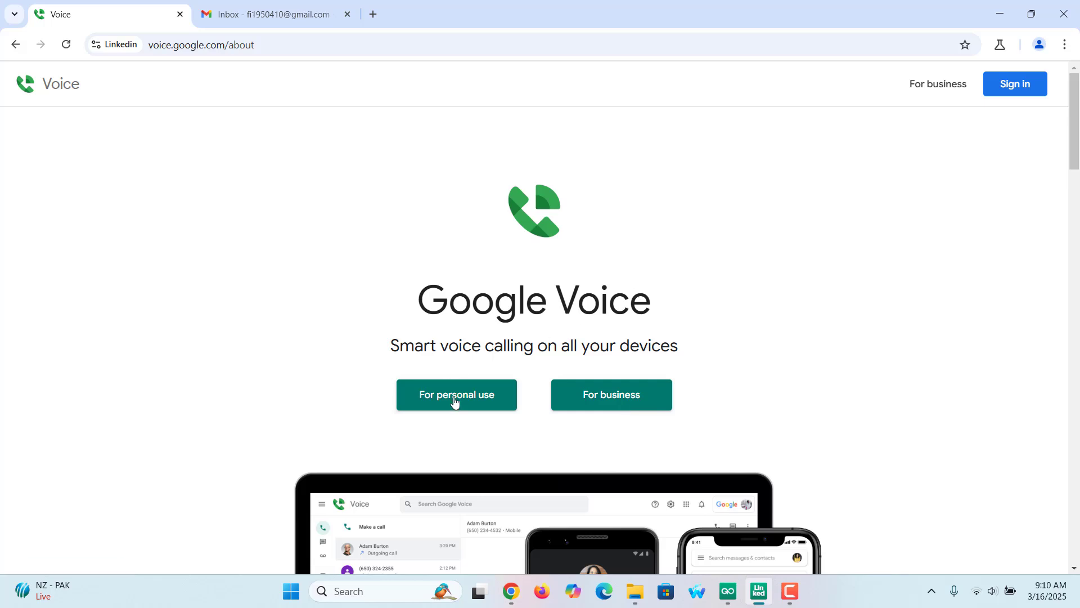
left_click(455, 401)
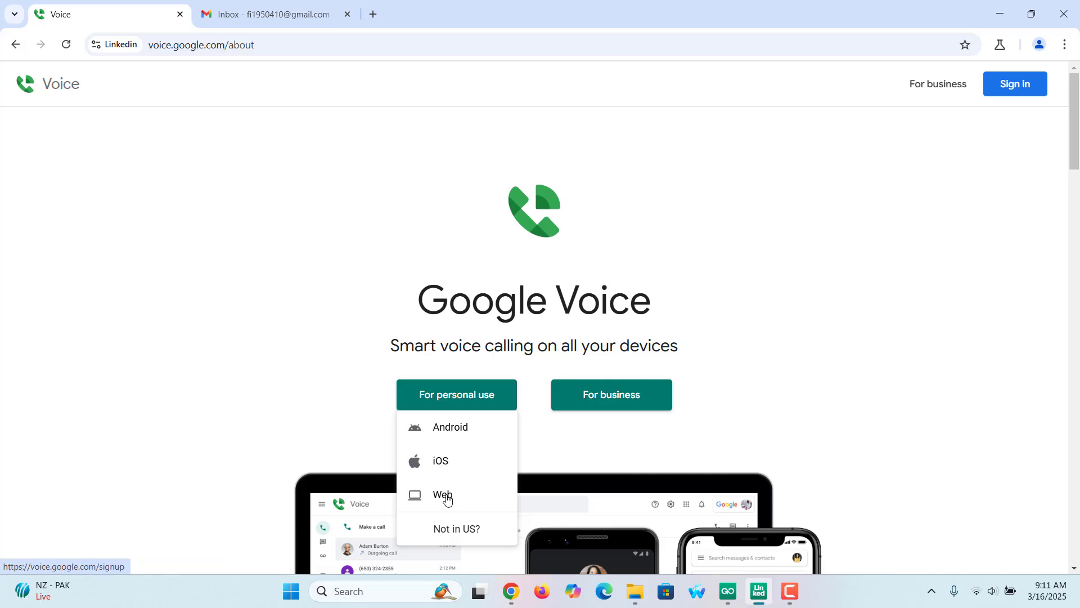
left_click(447, 499)
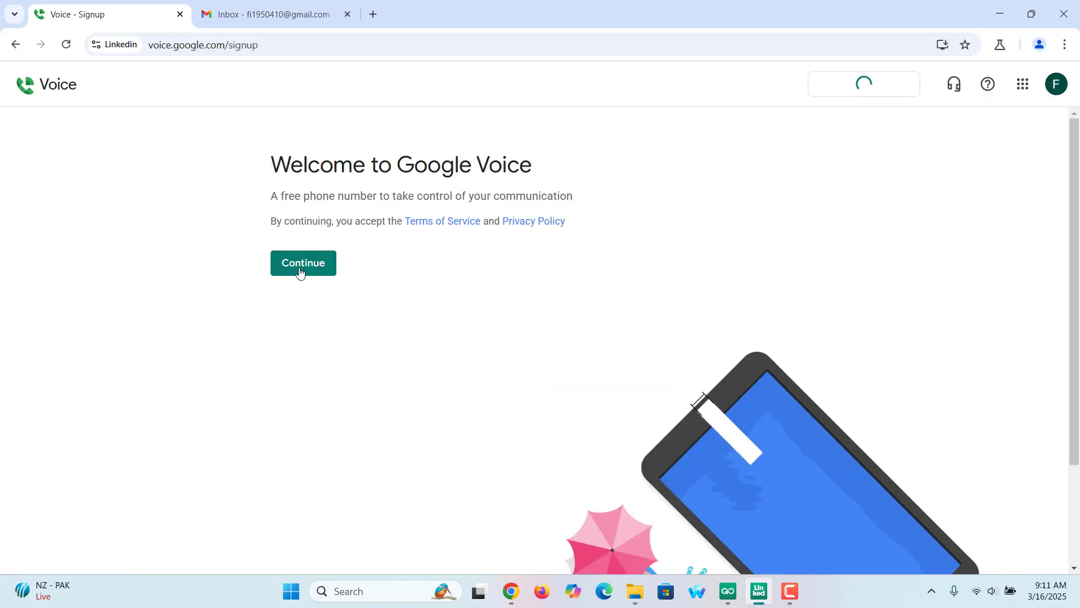
left_click(299, 271)
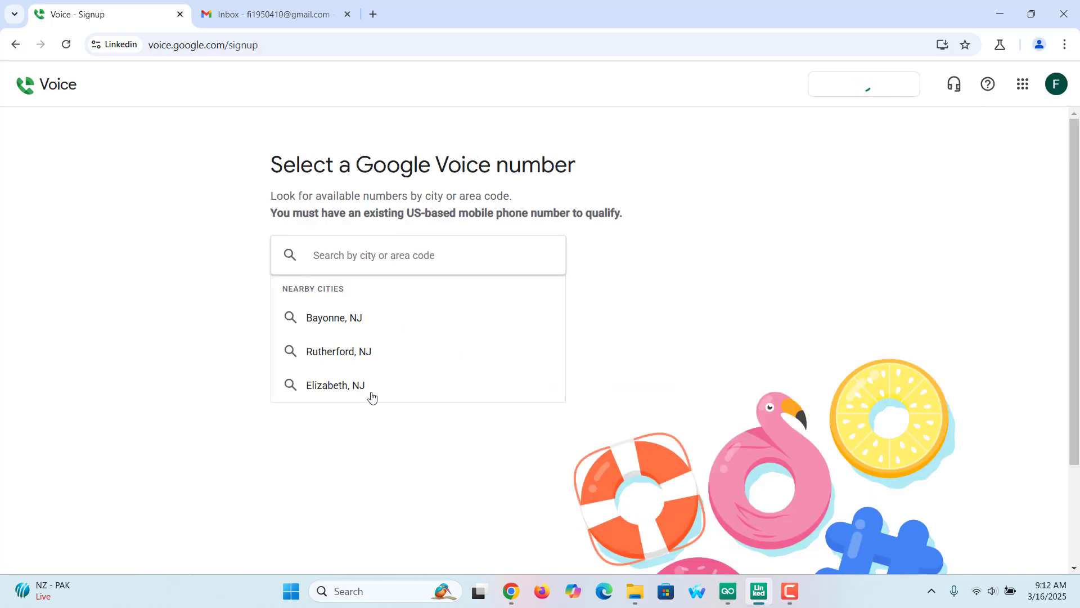
Step: Select a New York City number listed near Rutherford, NJ, and begin verifying a phone
left_click(350, 349)
scroll(586, 371, "down", 2)
scroll(587, 371, "down", 1)
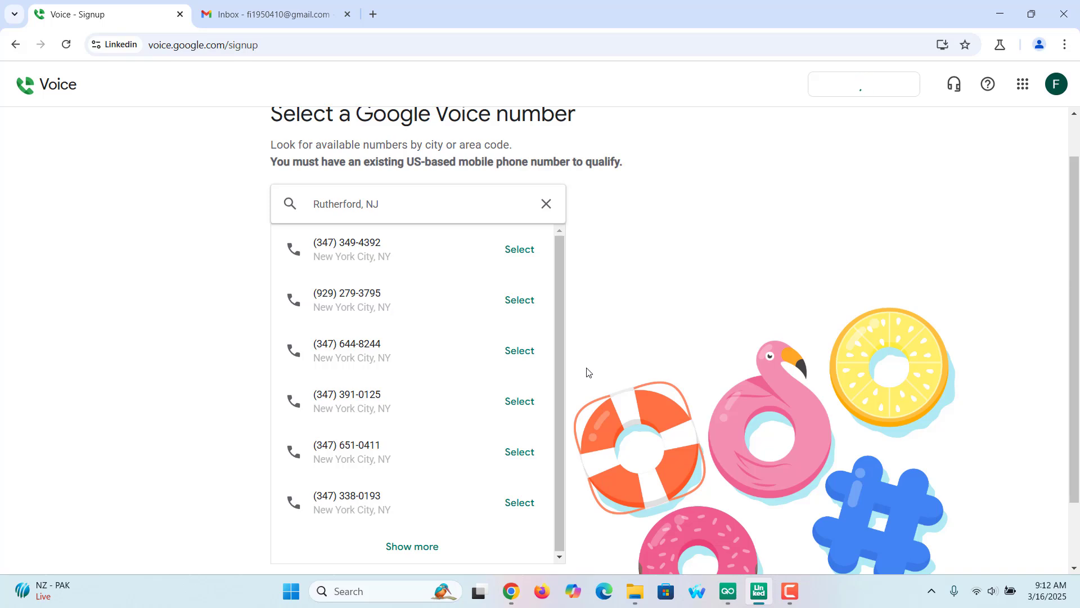
left_click(520, 351)
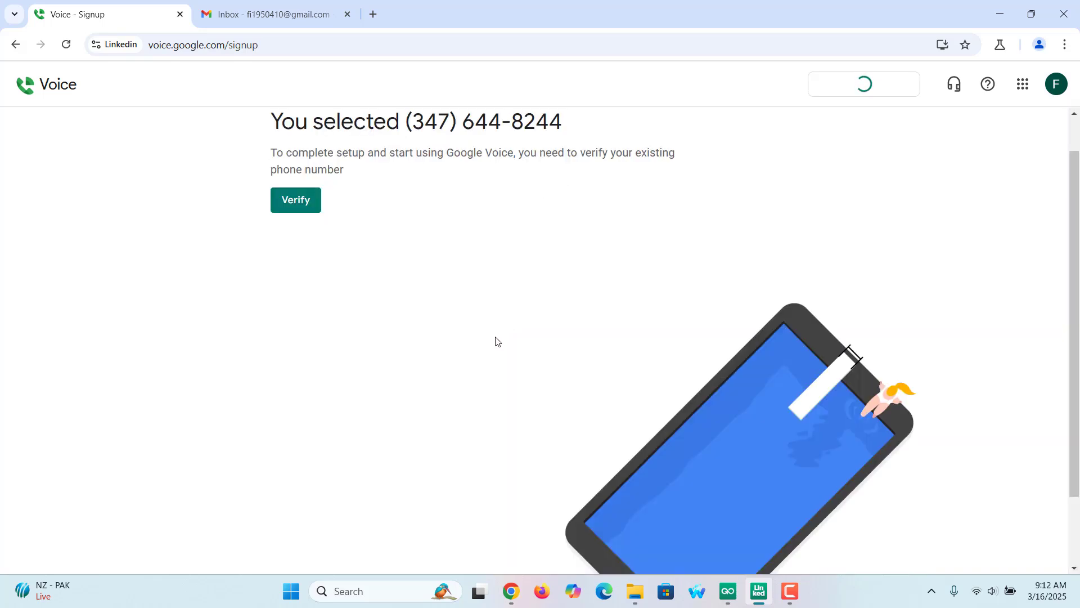
mouse_move(271, 164)
left_mouse_down()
mouse_move(513, 172)
mouse_move(553, 184)
left_mouse_up()
left_click(301, 246)
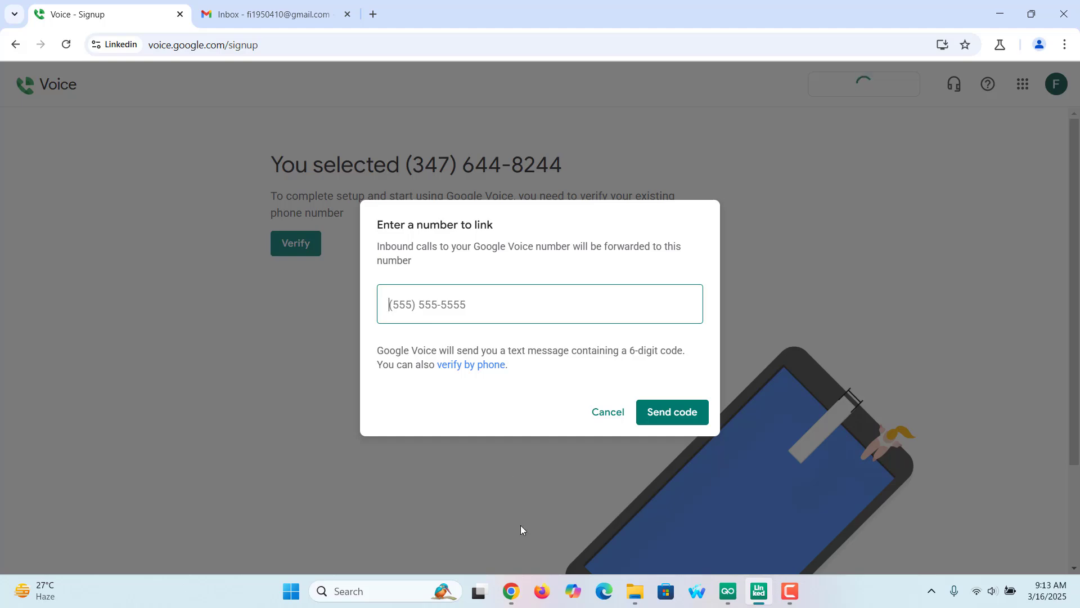
Step: Buy a US Google Voice number in SMSPool and copy it into Voice's number-to-link field
left_click(514, 590)
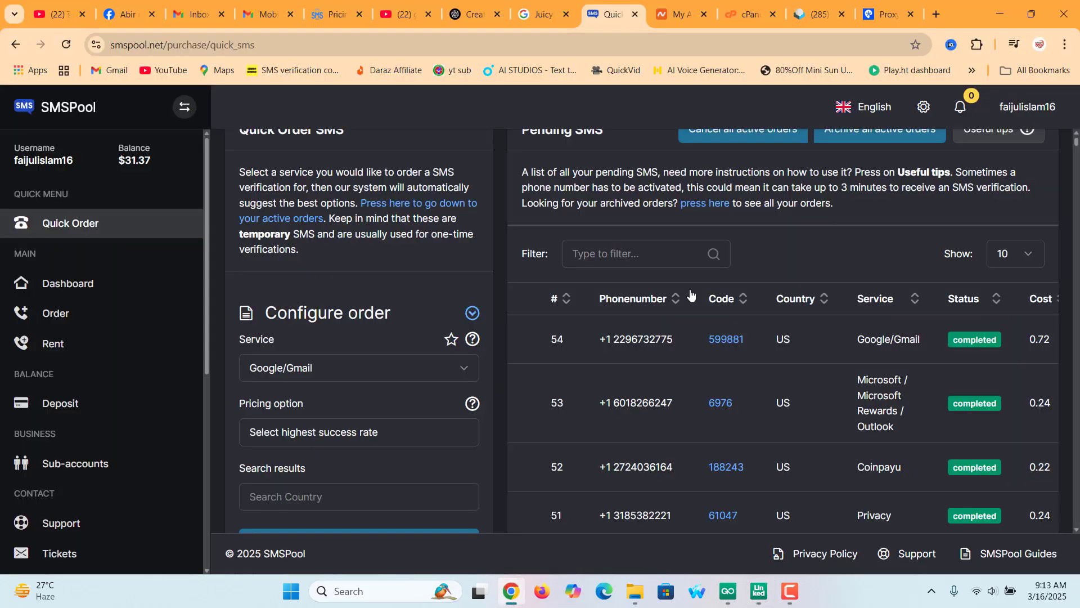
scroll(640, 318, "up", 2)
scroll(641, 318, "down", 2)
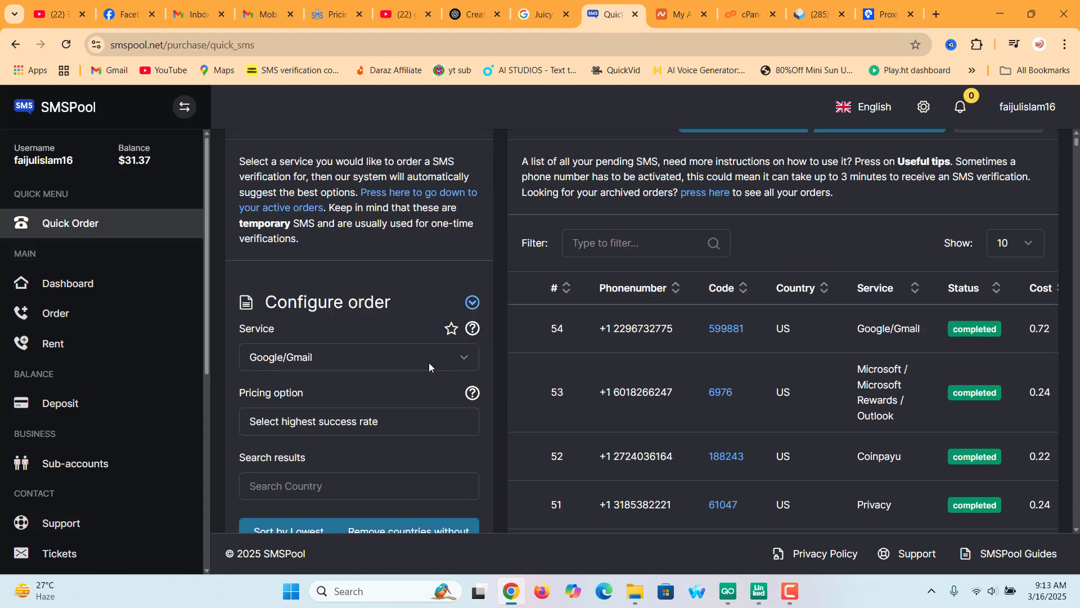
left_click(424, 360)
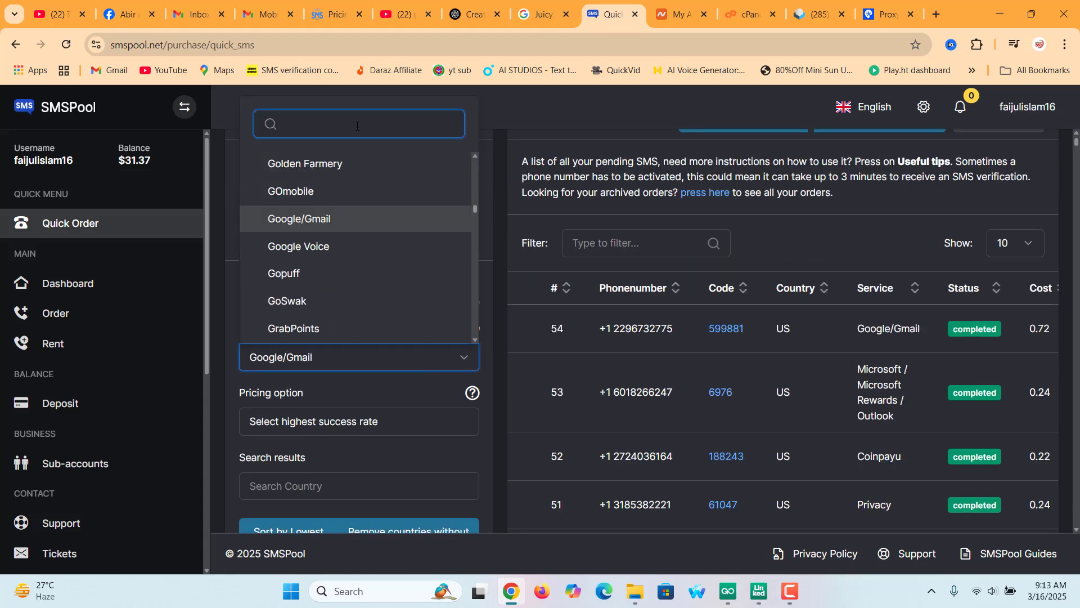
type("goo")
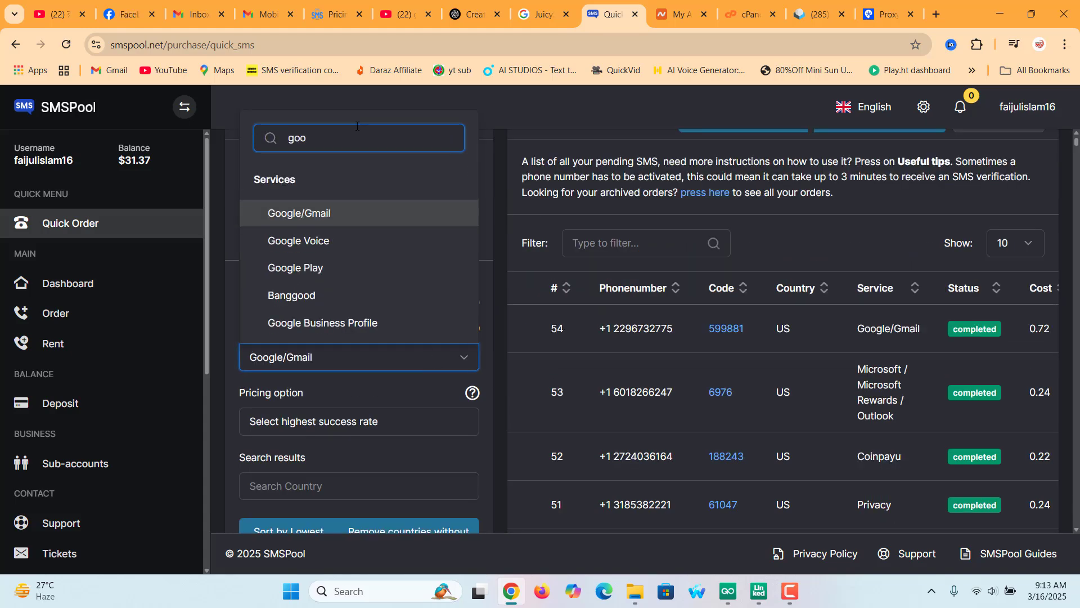
key("Down")
key("Return")
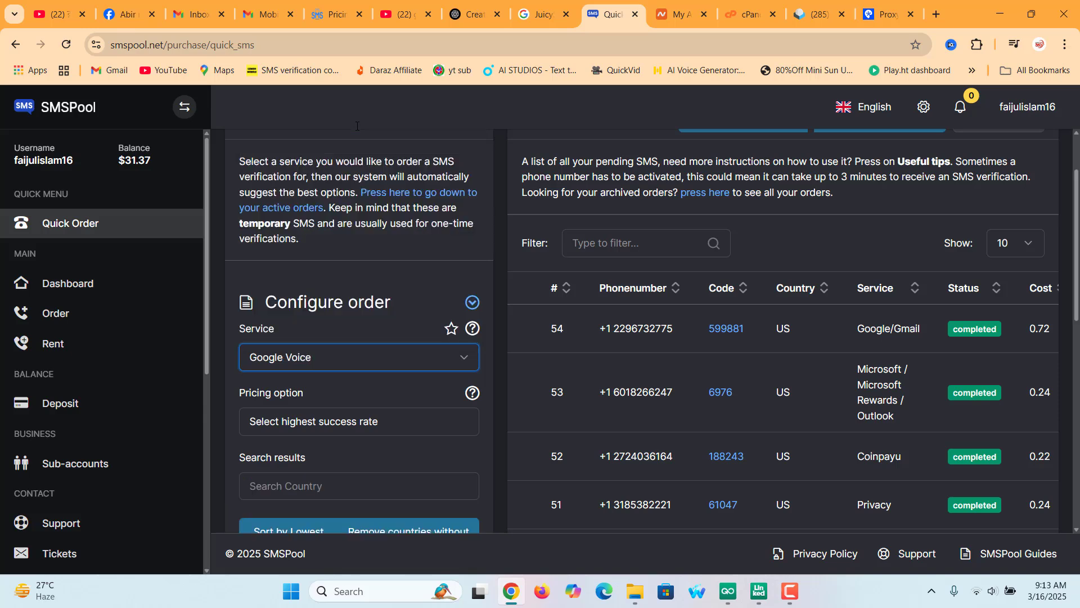
scroll(375, 367, "down", 9)
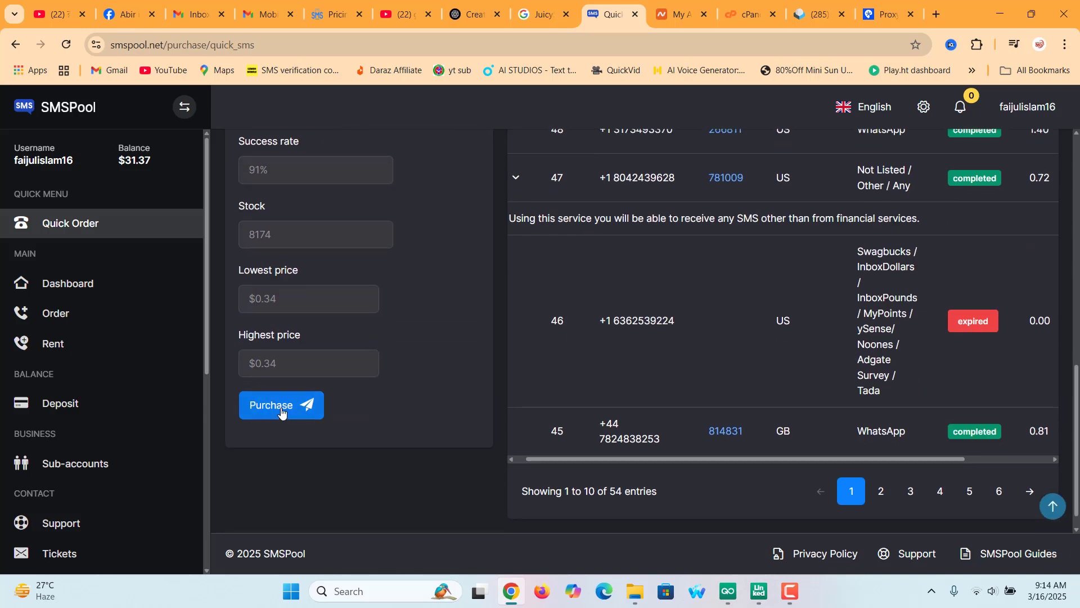
left_click(281, 413)
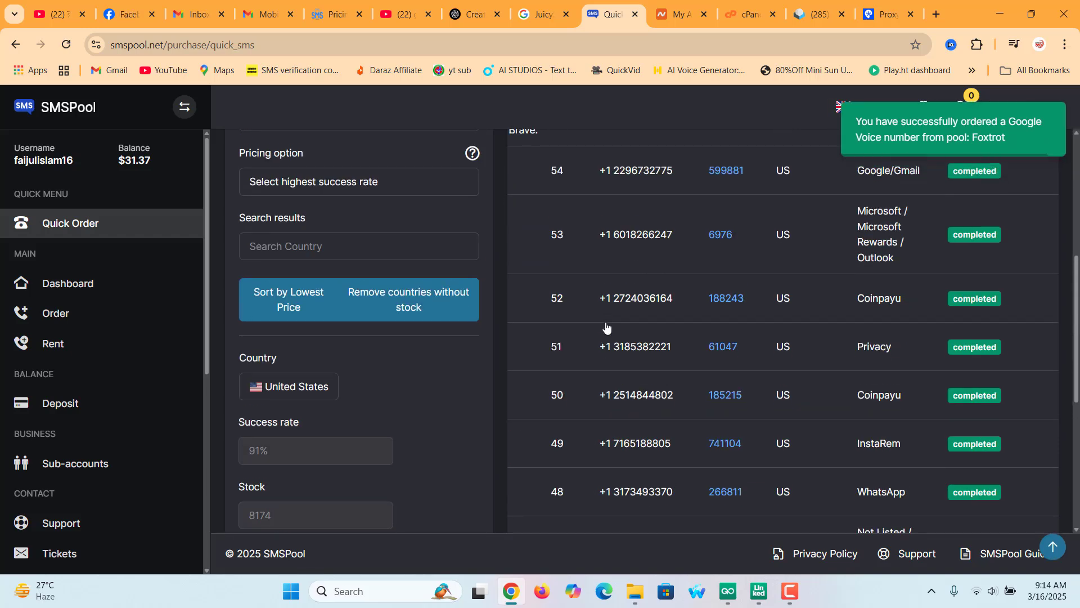
scroll(606, 328, "up", 2)
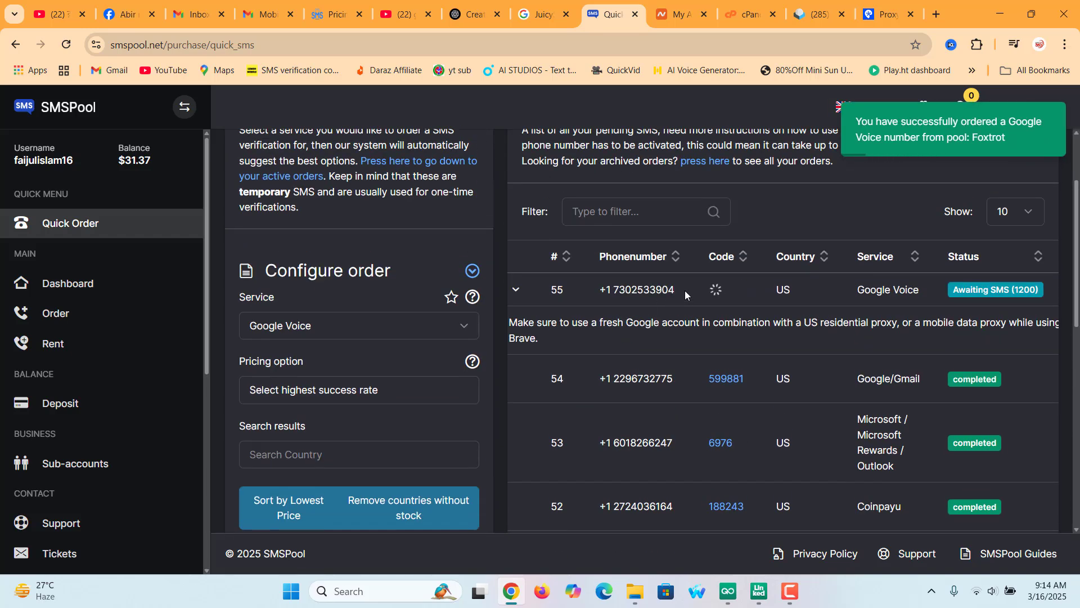
left_click_drag(678, 289, 610, 299)
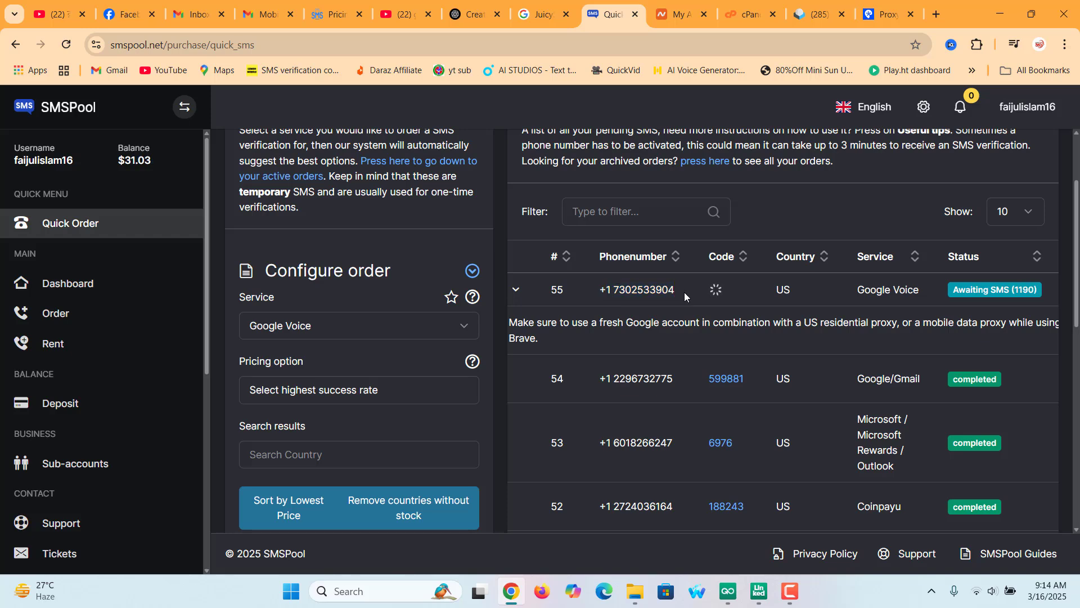
key("alt+Tab")
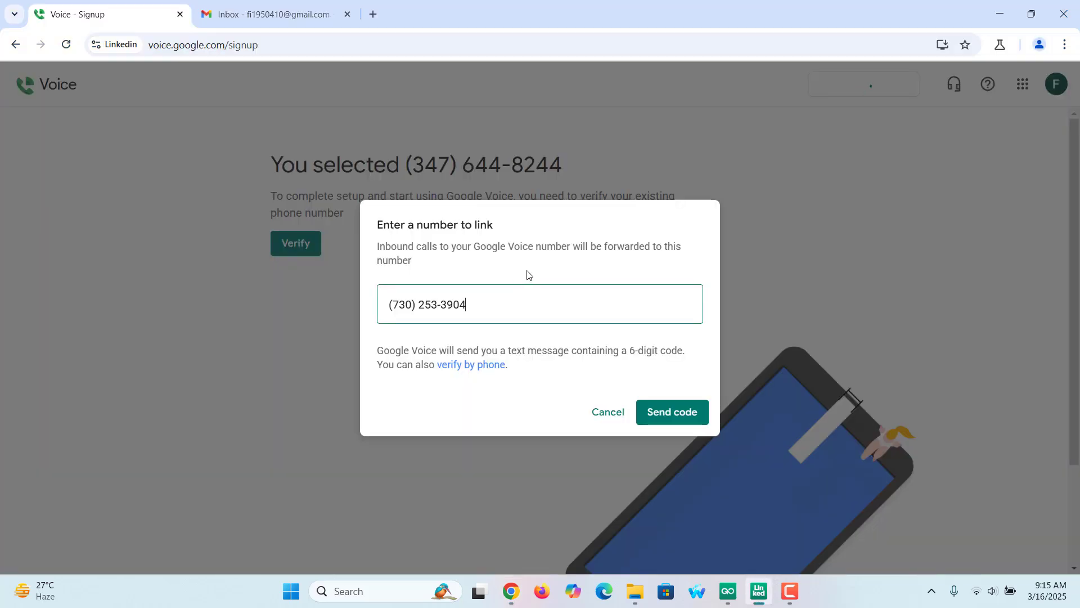
Step: Send a code to the linked number, enter the six-digit SMSPool code, and close the confirmation
left_click(674, 413)
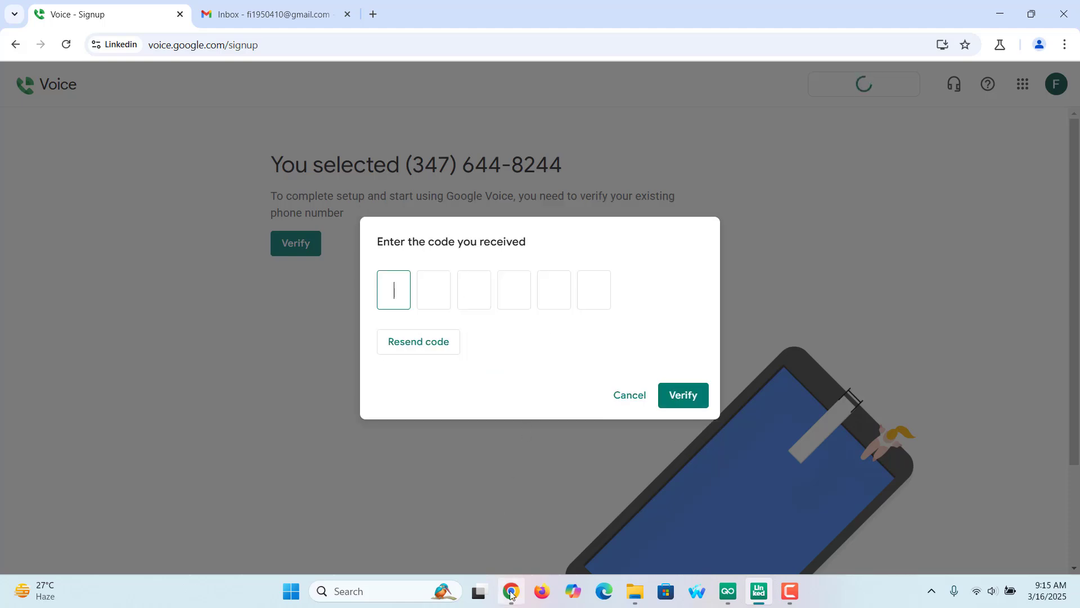
key("alt+Tab")
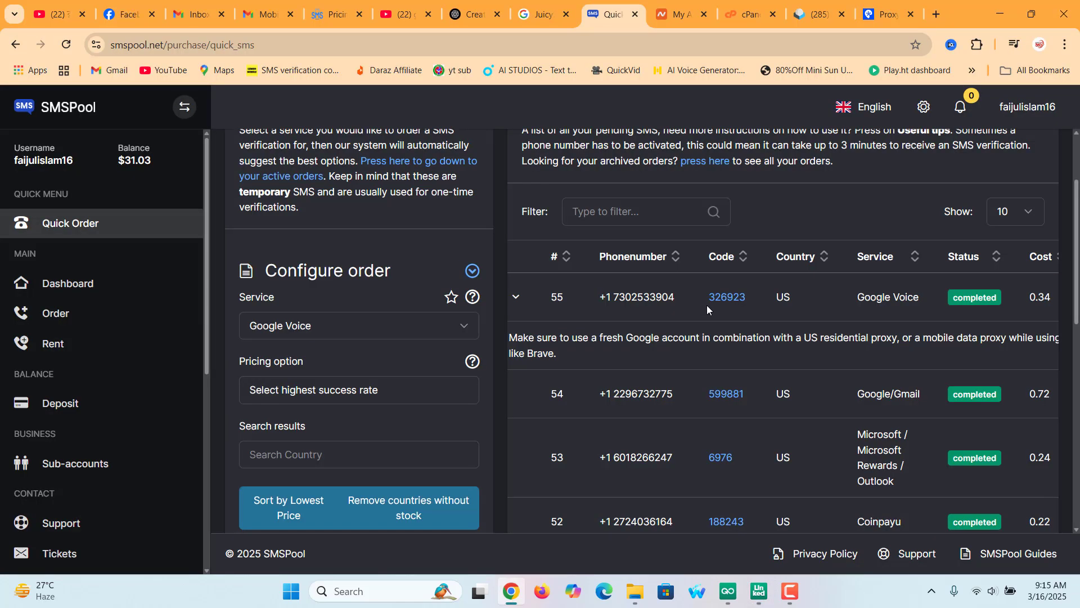
key("alt+Tab")
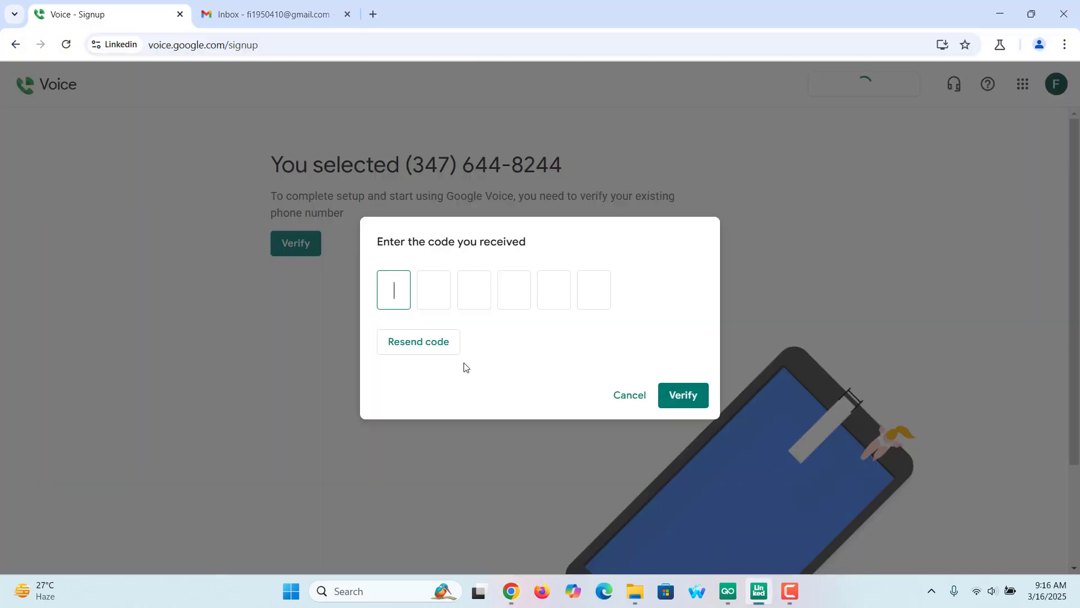
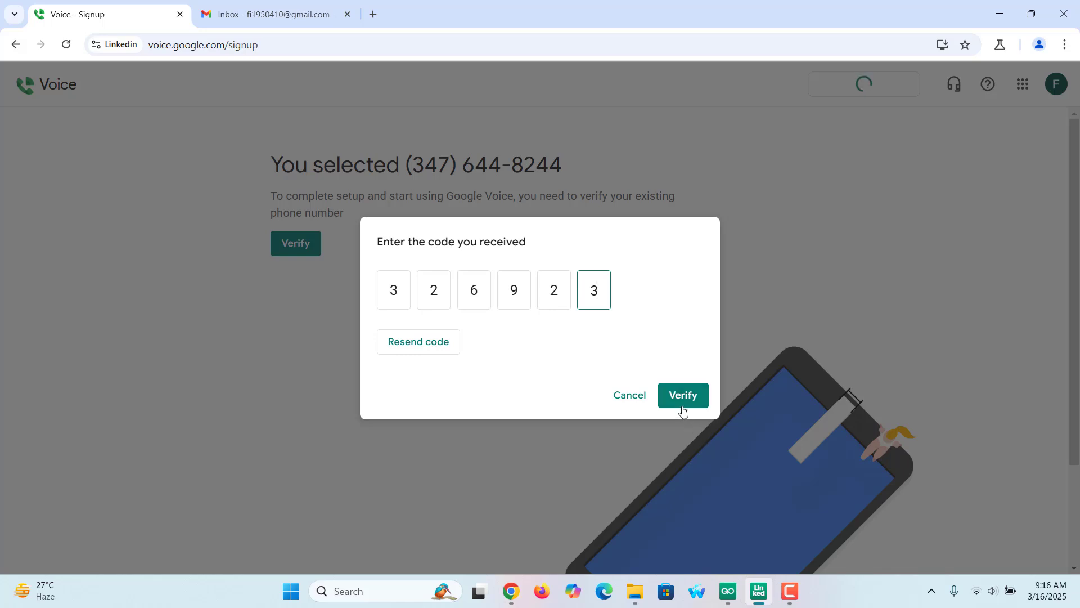
left_click(683, 368)
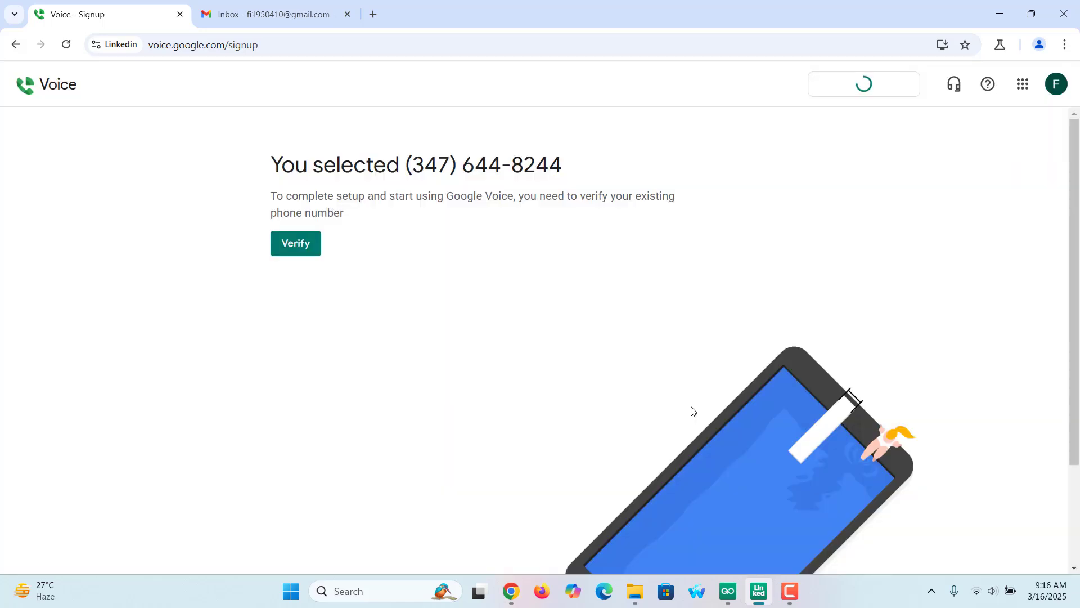